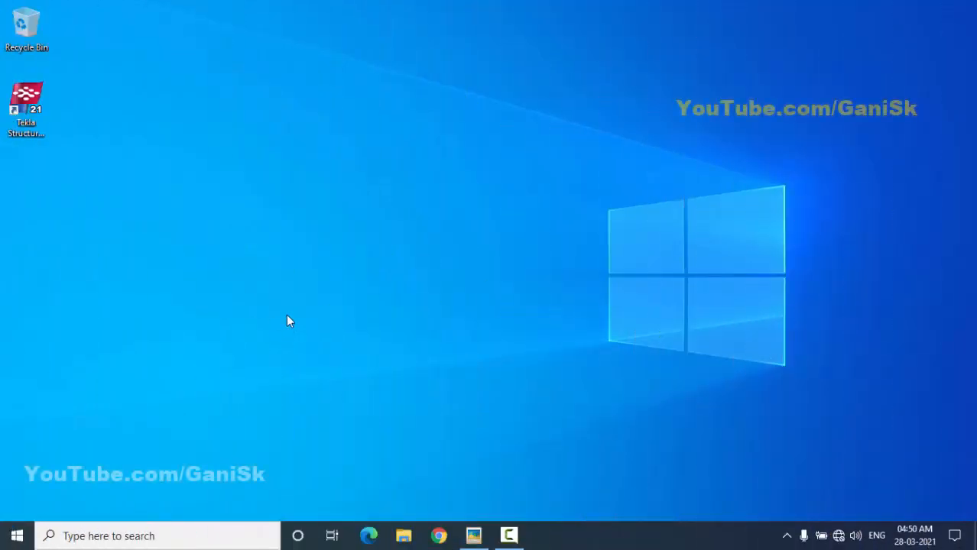
Start Tekla Structures 21 with the US imperial environment, Steel Detailing role and Steel Detailing configuration
{"action": "double_click", "coordinate": [35, 116]}
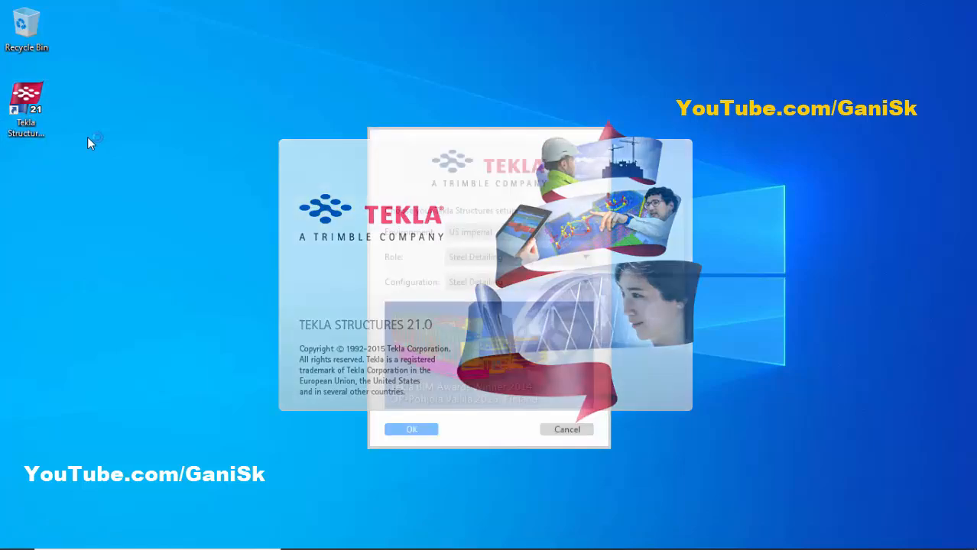
{"action": "left_click", "coordinate": [490, 237]}
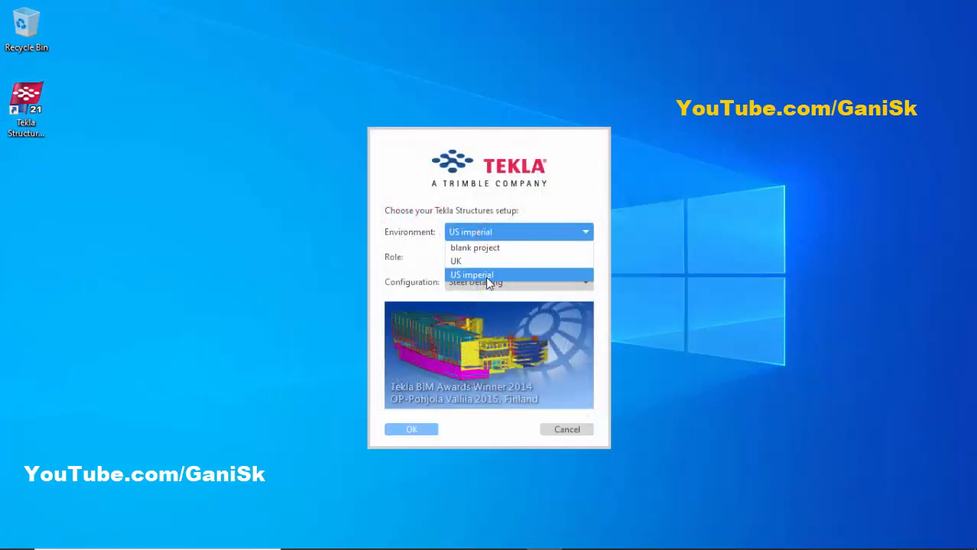
{"action": "left_click", "coordinate": [488, 274]}
{"action": "left_click", "coordinate": [497, 258]}
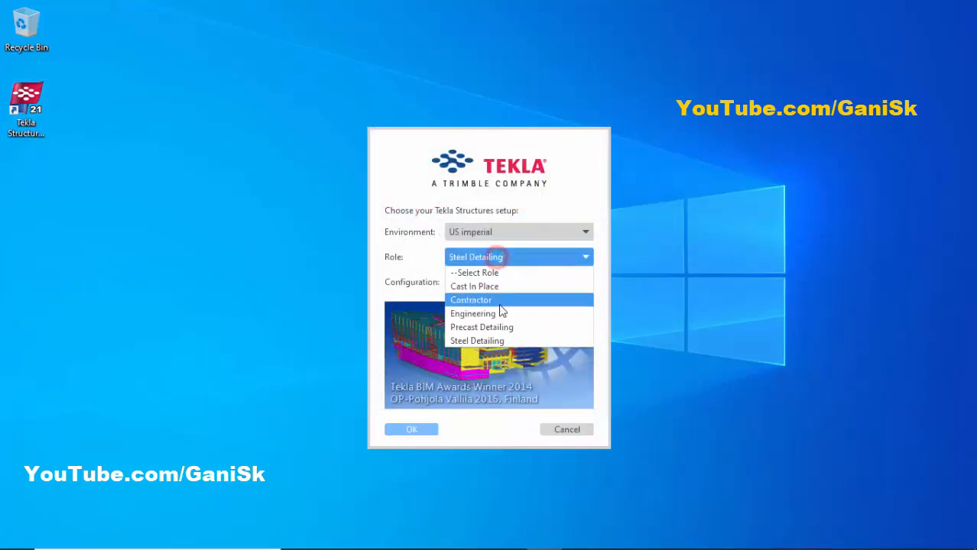
{"action": "left_click", "coordinate": [493, 342]}
{"action": "left_click", "coordinate": [497, 282]}
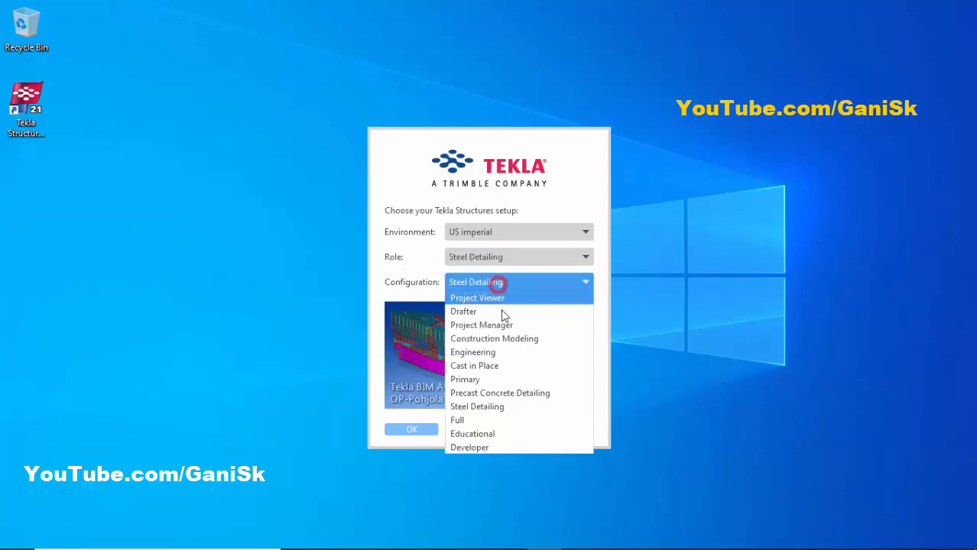
{"action": "left_click", "coordinate": [498, 406]}
{"action": "left_click", "coordinate": [413, 429]}
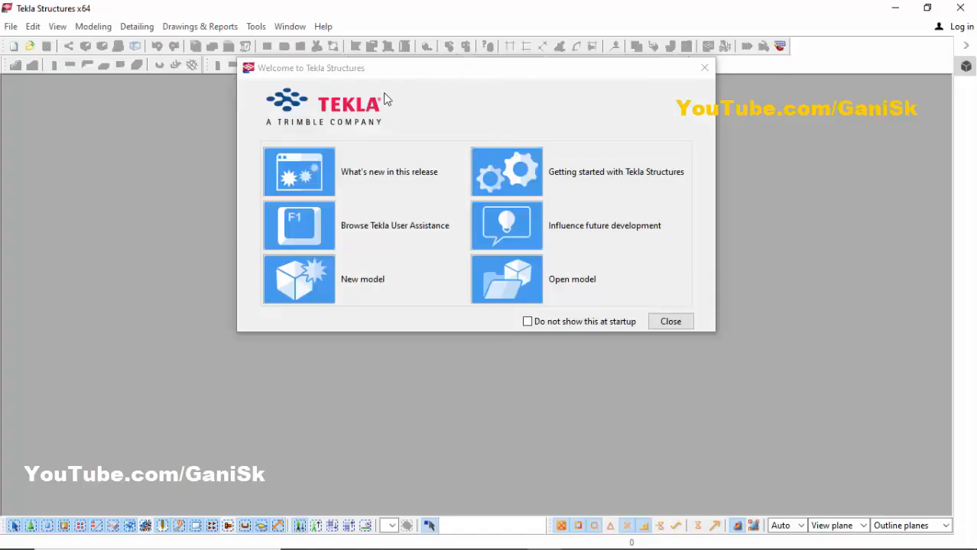
Create a new model named "project 5" with the Steel Detailing template
{"action": "left_click", "coordinate": [305, 287]}
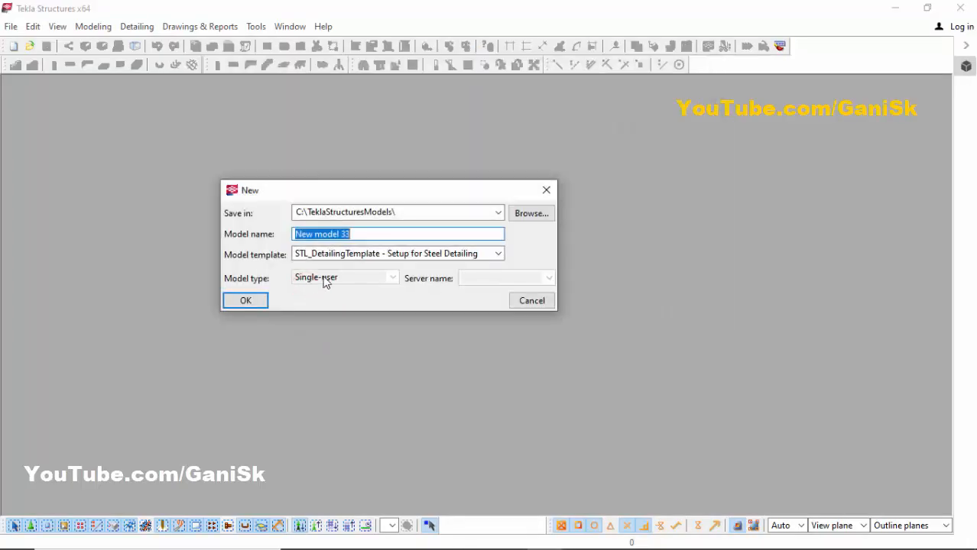
{"action": "left_click", "coordinate": [354, 233]}
{"action": "left_click_drag", "start_coordinate": [354, 234], "coordinate": [184, 218]}
{"action": "type", "text": "pro"}
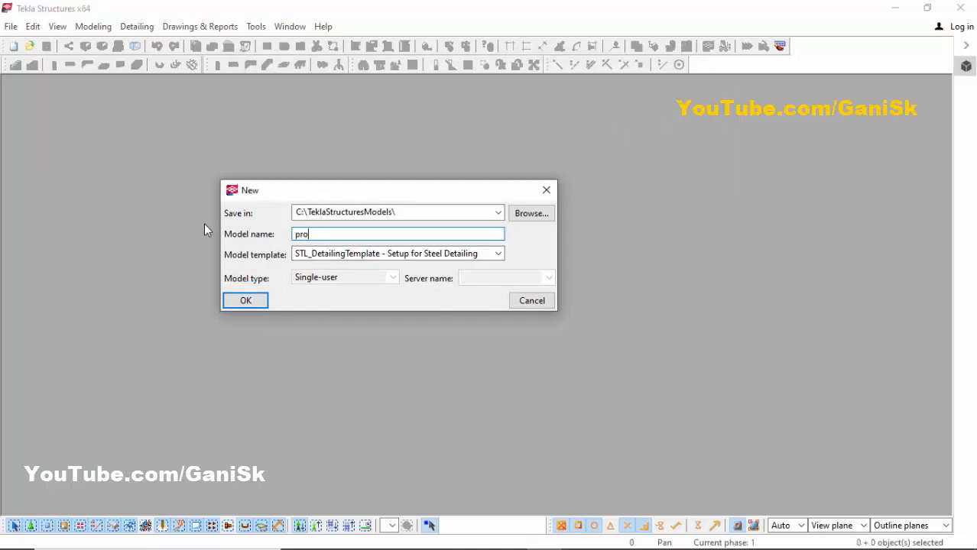
{"action": "type", "text": "ject 5"}
{"action": "left_click", "coordinate": [249, 302]}
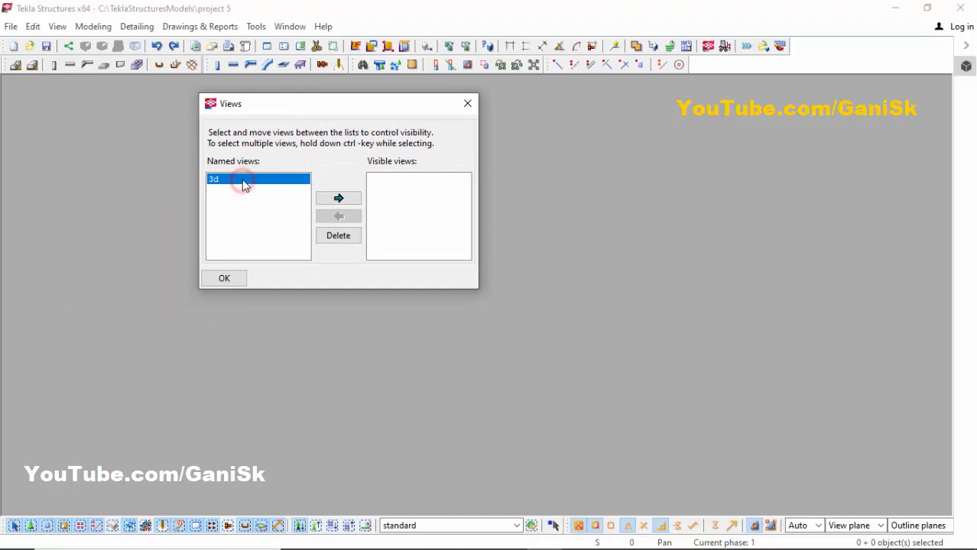
Make the named 3d view visible and maximize its window so the whole grid can be seen
{"action": "left_click", "coordinate": [340, 199]}
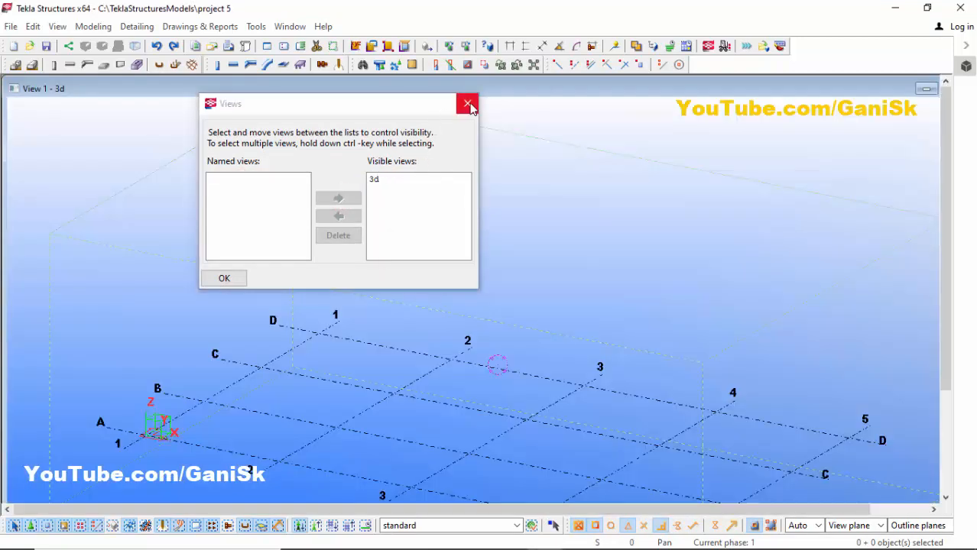
{"action": "left_click", "coordinate": [467, 104]}
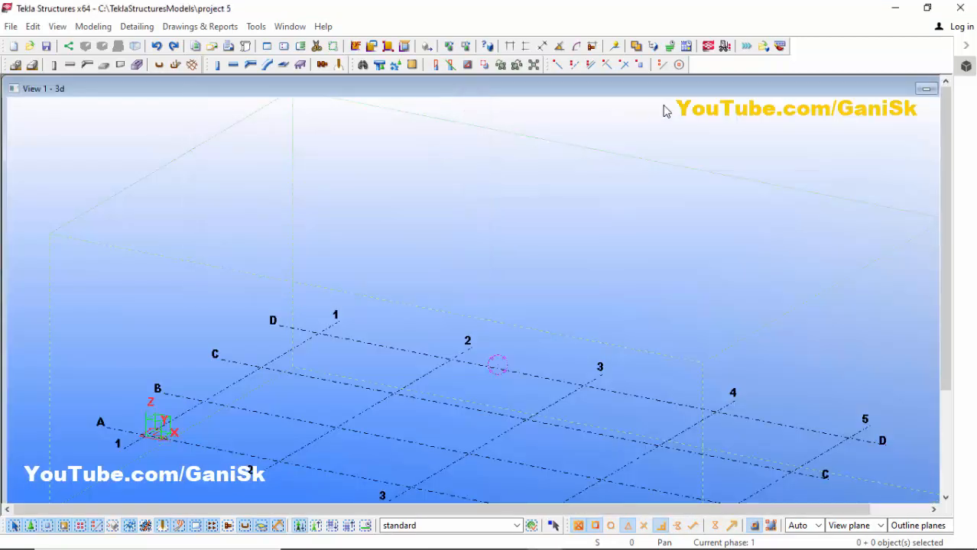
{"action": "double_click", "coordinate": [807, 87]}
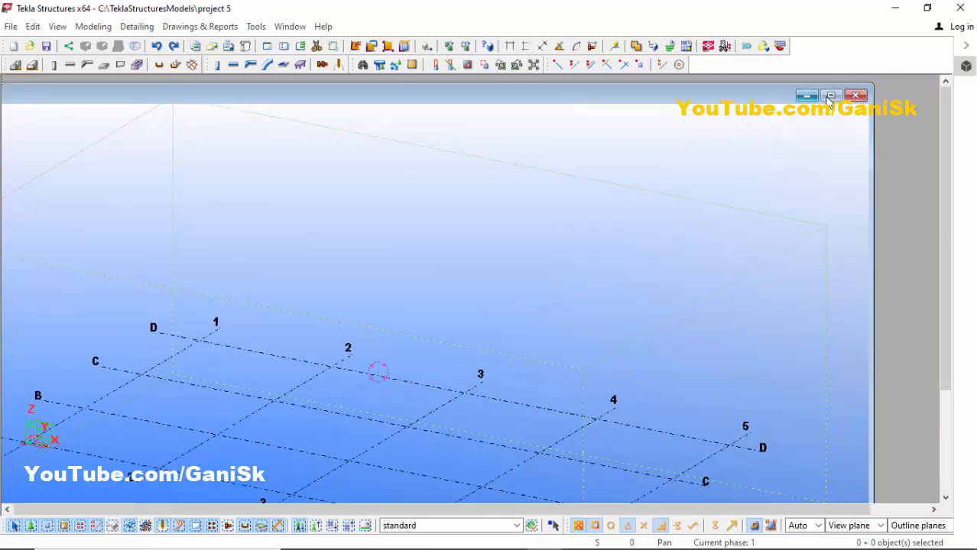
{"action": "left_click", "coordinate": [843, 95]}
{"action": "scroll", "coordinate": [587, 202], "scroll_direction": "down", "scroll_amount": 2}
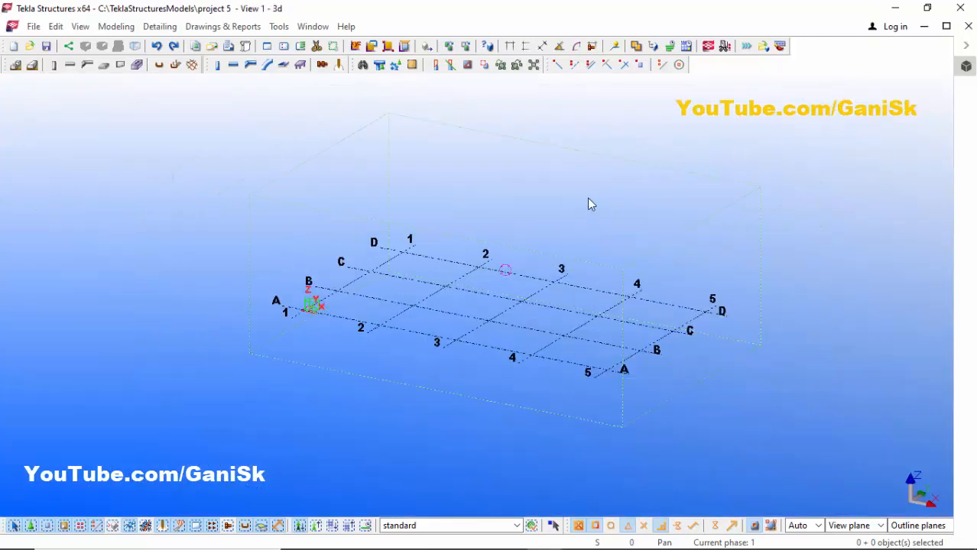
{"action": "scroll", "coordinate": [587, 228], "scroll_direction": "up", "scroll_amount": 1}
{"action": "middle_click_drag", "start_coordinate": [499, 323], "coordinate": [497, 323]}
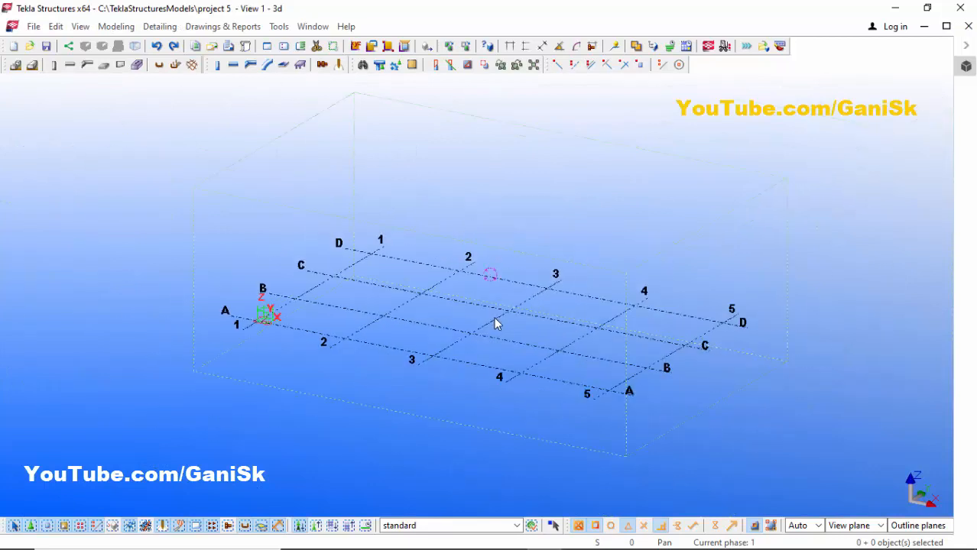
{"action": "scroll", "coordinate": [484, 346], "scroll_direction": "up", "scroll_amount": 3}
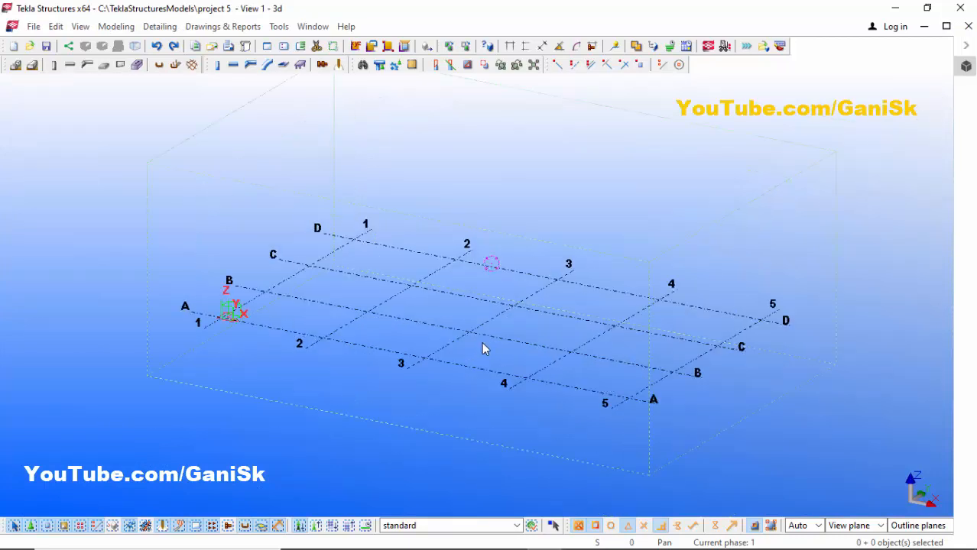
Open the grid's properties and place the dialog clear of the grid lines
{"action": "double_click", "coordinate": [443, 346]}
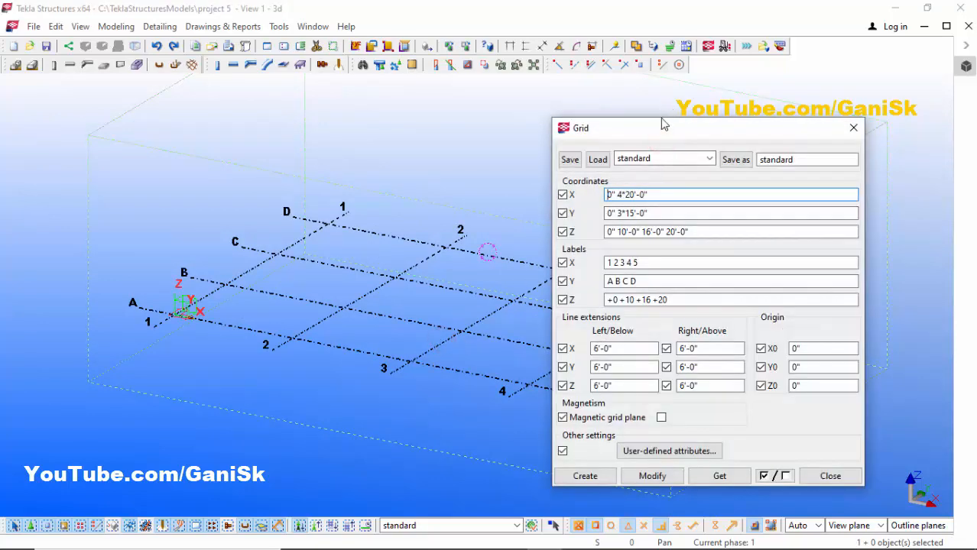
{"action": "left_click_drag", "start_coordinate": [658, 129], "coordinate": [679, 96]}
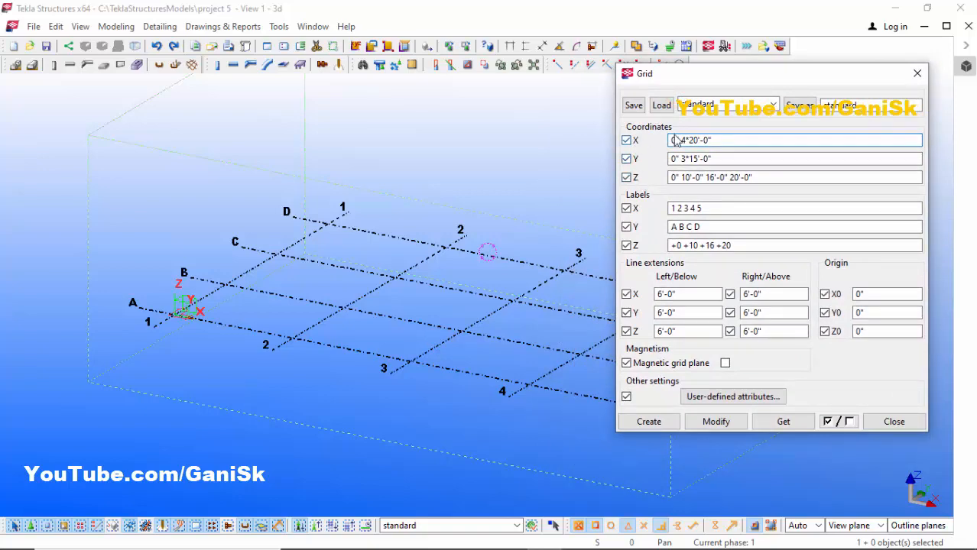
{"action": "left_click_drag", "start_coordinate": [689, 74], "coordinate": [705, 73]}
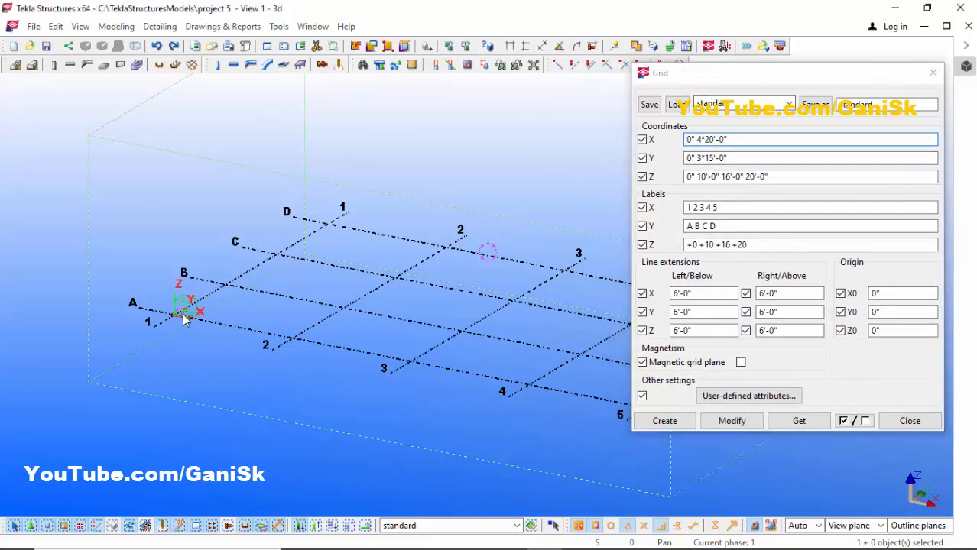
Examine the grid's origin at the intersection of lines A and 1 and the layout of its numbered and lettered lines
{"action": "scroll", "coordinate": [180, 319], "scroll_direction": "up", "scroll_amount": 3}
{"action": "scroll", "coordinate": [183, 321], "scroll_direction": "down", "scroll_amount": 1}
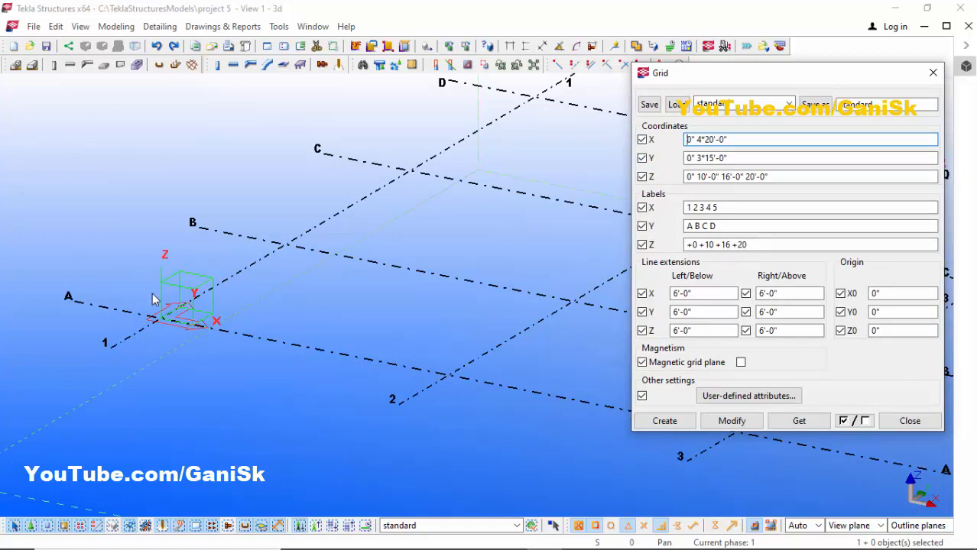
{"action": "scroll", "coordinate": [170, 313], "scroll_direction": "down", "scroll_amount": 3}
{"action": "scroll", "coordinate": [136, 327], "scroll_direction": "up", "scroll_amount": 3}
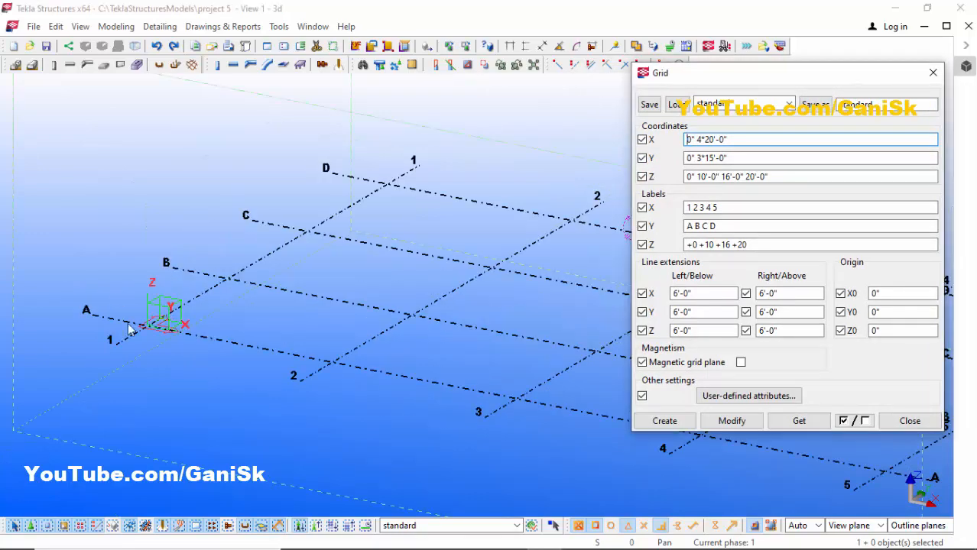
{"action": "scroll", "coordinate": [145, 321], "scroll_direction": "down", "scroll_amount": 2}
{"action": "scroll", "coordinate": [157, 322], "scroll_direction": "up", "scroll_amount": 1}
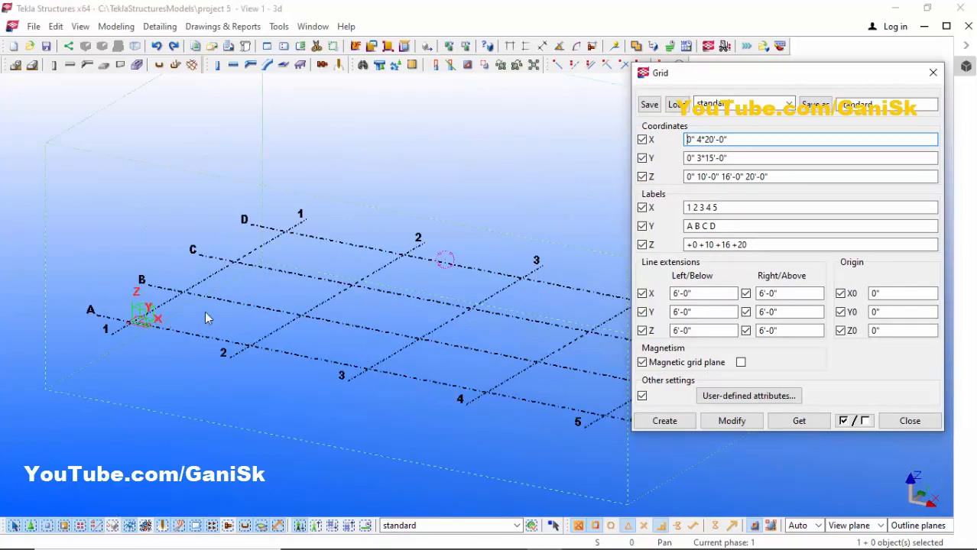
{"action": "scroll", "coordinate": [413, 303], "scroll_direction": "down", "scroll_amount": 3}
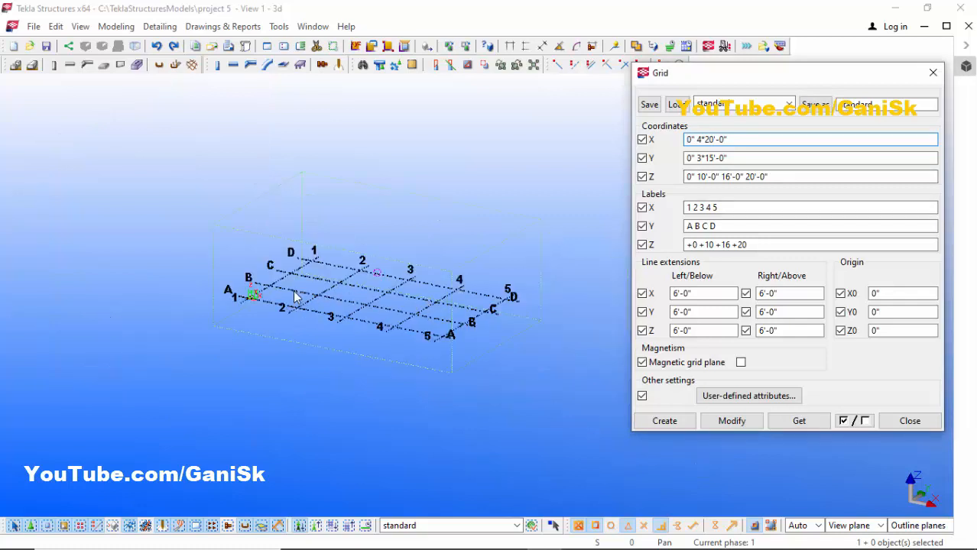
{"action": "scroll", "coordinate": [298, 307], "scroll_direction": "up", "scroll_amount": 3}
{"action": "scroll", "coordinate": [279, 309], "scroll_direction": "down", "scroll_amount": 3}
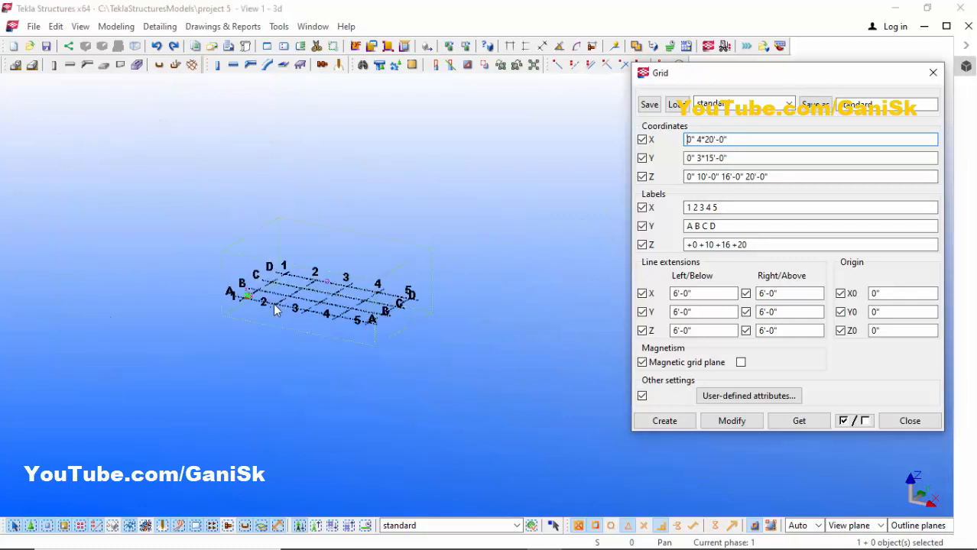
{"action": "scroll", "coordinate": [383, 326], "scroll_direction": "up", "scroll_amount": 2}
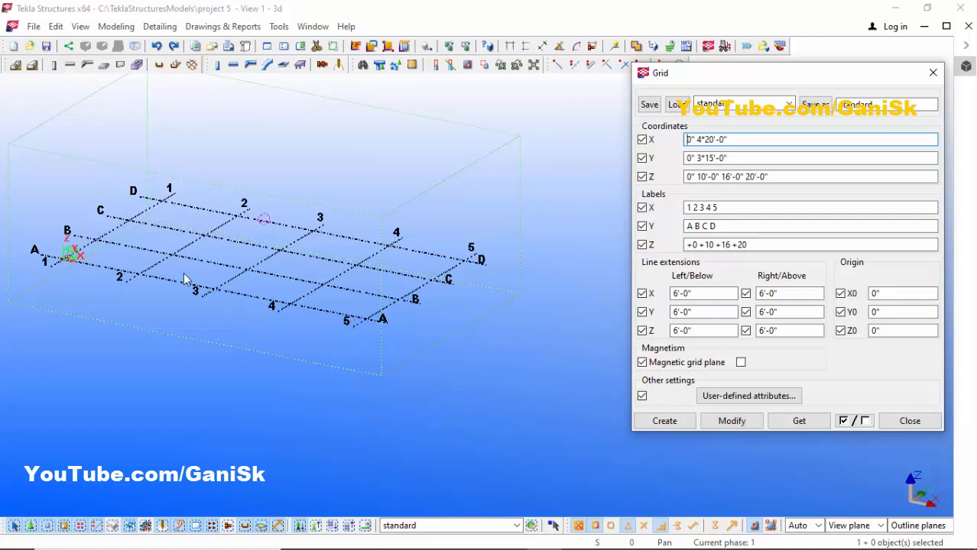
{"action": "scroll", "coordinate": [90, 263], "scroll_direction": "up", "scroll_amount": 2}
{"action": "scroll", "coordinate": [94, 267], "scroll_direction": "down", "scroll_amount": 2}
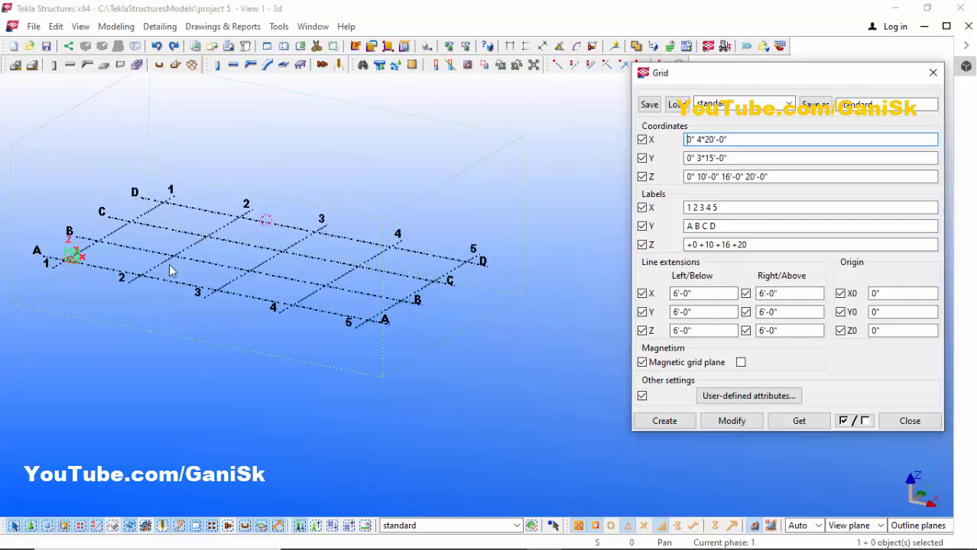
Replace the grid's X coordinates with 0" 10' 12' 14'6 13' 15'
{"action": "left_click_drag", "start_coordinate": [735, 140], "coordinate": [593, 159]}
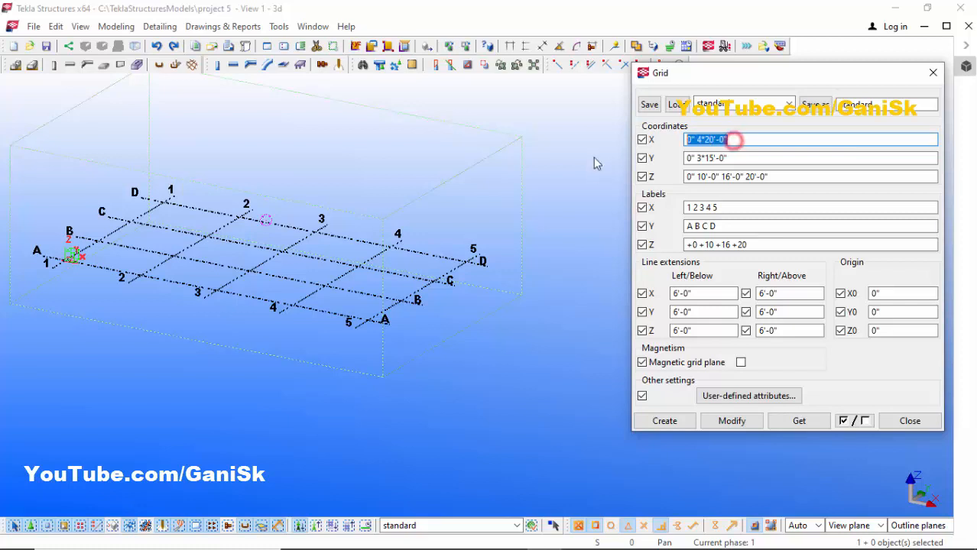
{"action": "key", "text": "Delete"}
{"action": "left_click", "coordinate": [737, 157]}
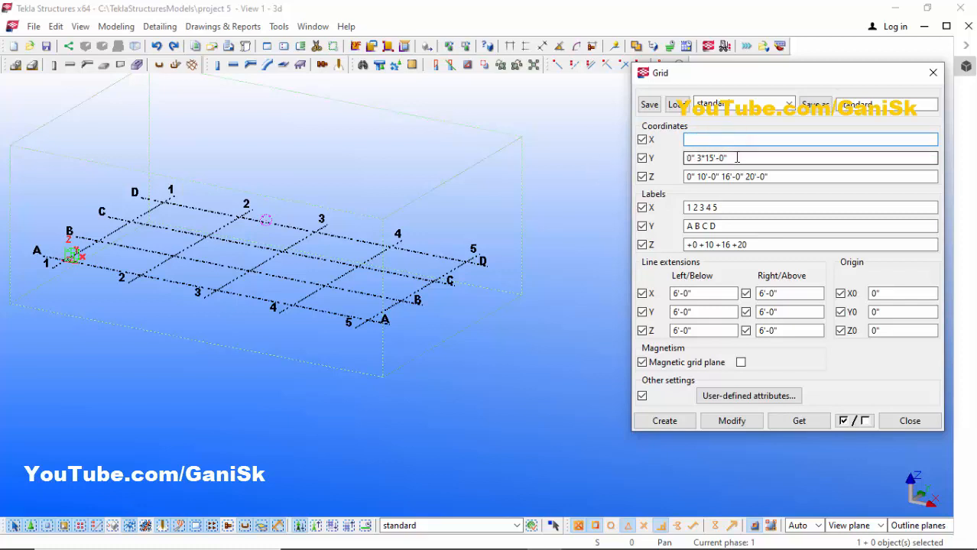
{"action": "left_click", "coordinate": [693, 140]}
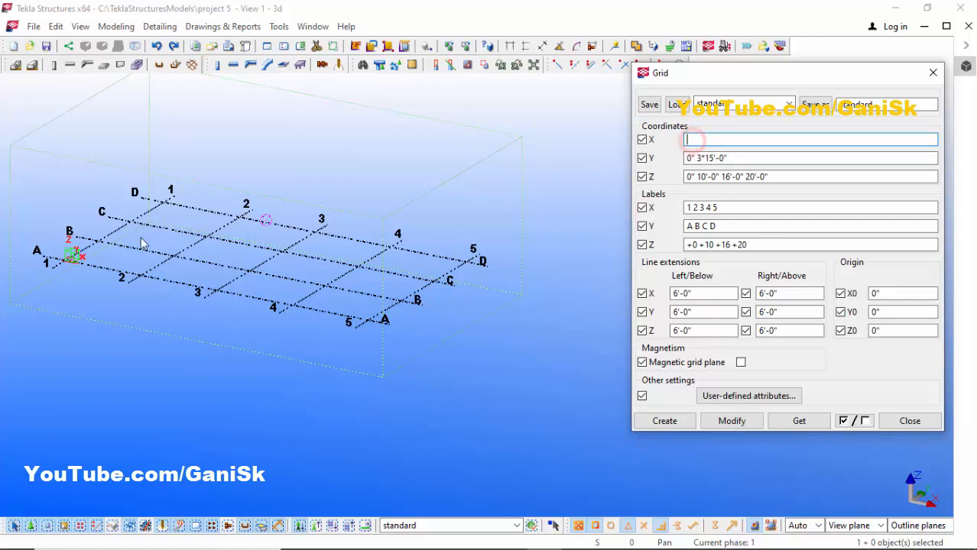
{"action": "scroll", "coordinate": [46, 271], "scroll_direction": "up", "scroll_amount": 5}
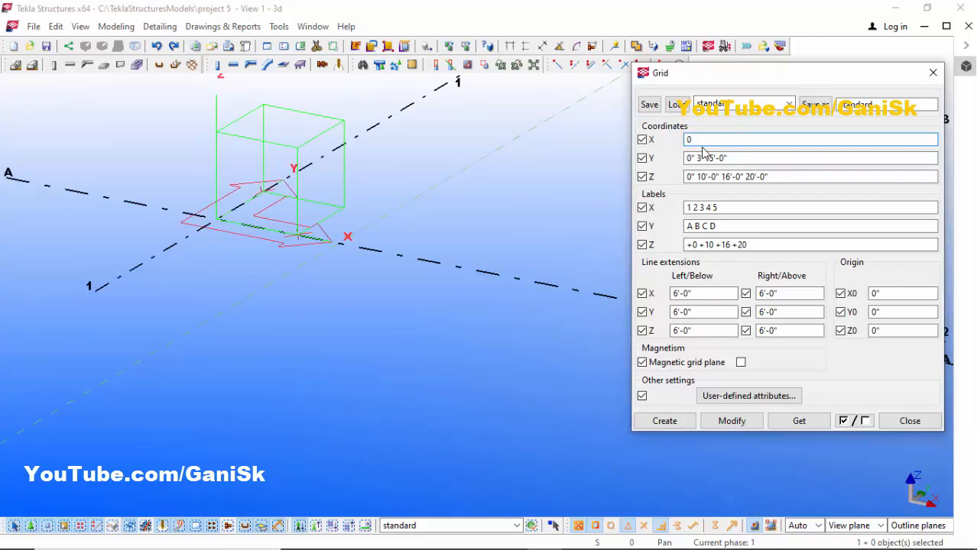
{"action": "scroll", "coordinate": [294, 228], "scroll_direction": "down", "scroll_amount": 5}
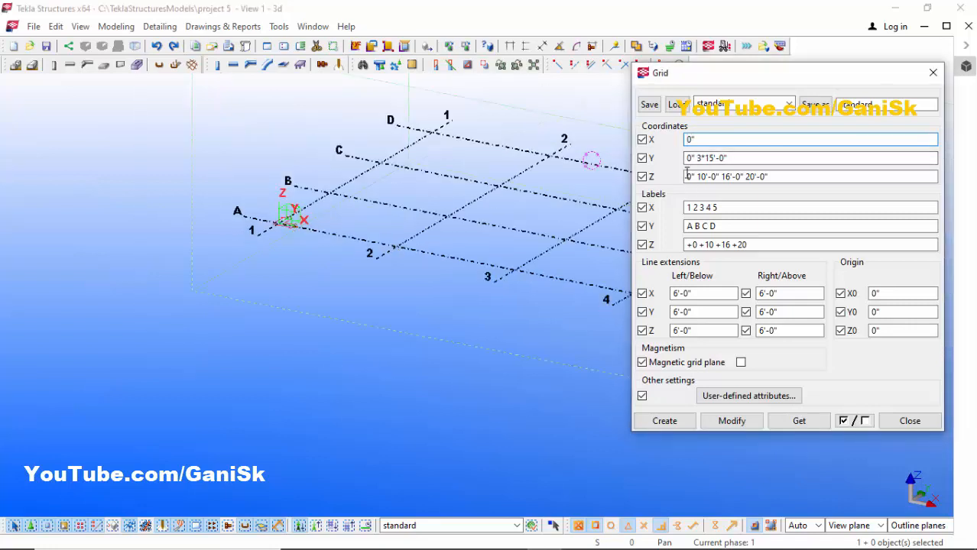
{"action": "left_click", "coordinate": [704, 141]}
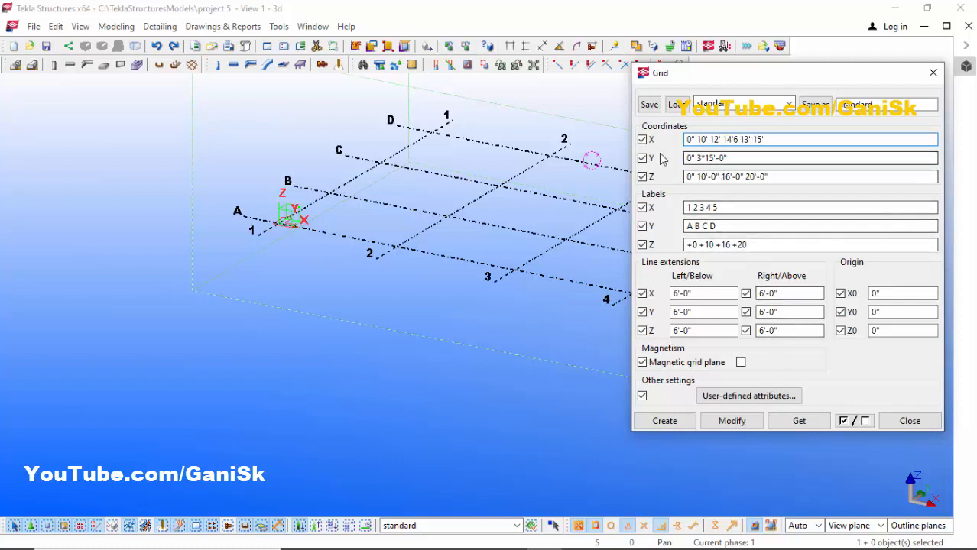
{"action": "left_click", "coordinate": [739, 158]}
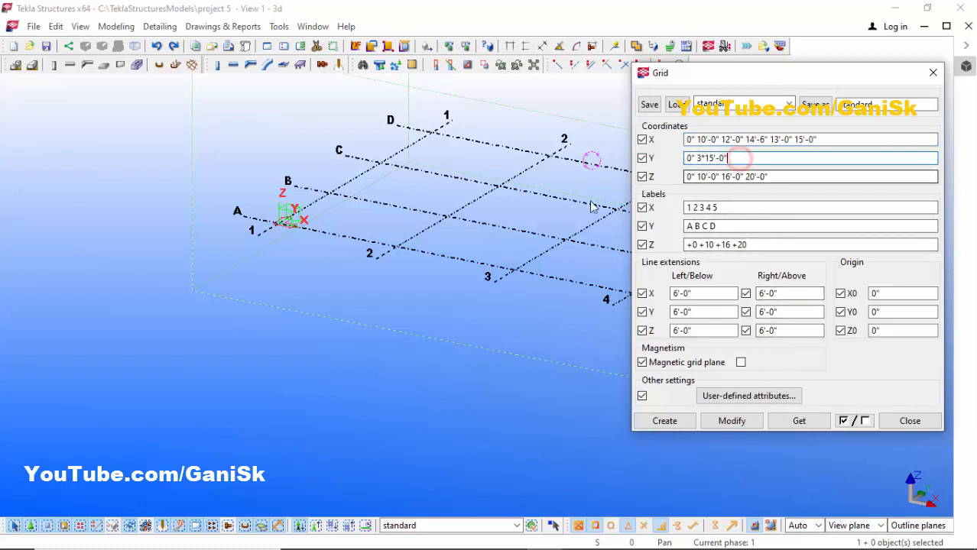
Apply the changed coordinates to the selected grid and confirm replacing the existing grid lines
{"action": "scroll", "coordinate": [332, 275], "scroll_direction": "down", "scroll_amount": 4}
{"action": "scroll", "coordinate": [450, 240], "scroll_direction": "up", "scroll_amount": 4}
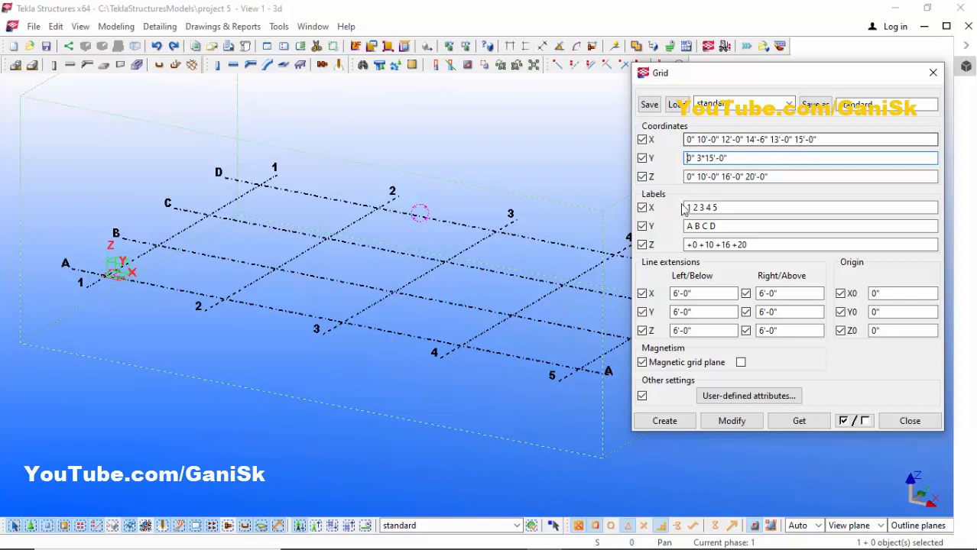
{"action": "scroll", "coordinate": [443, 259], "scroll_direction": "down", "scroll_amount": 3}
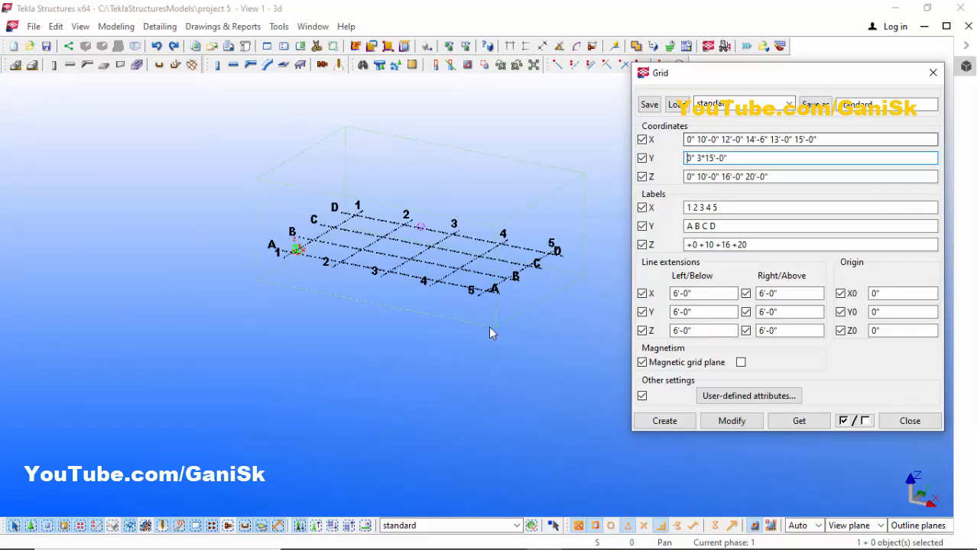
{"action": "left_click", "coordinate": [730, 420]}
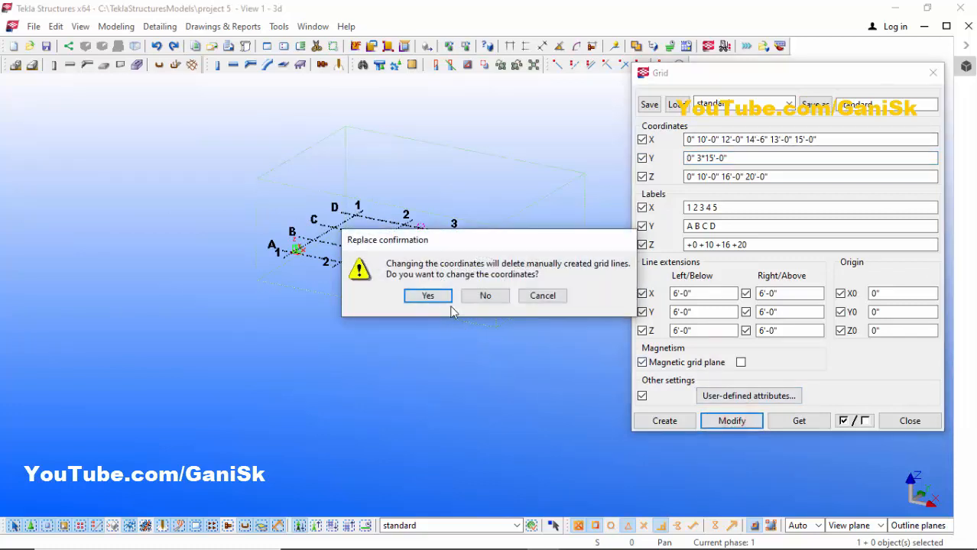
{"action": "left_click", "coordinate": [429, 296]}
{"action": "scroll", "coordinate": [427, 295], "scroll_direction": "up", "scroll_amount": 4}
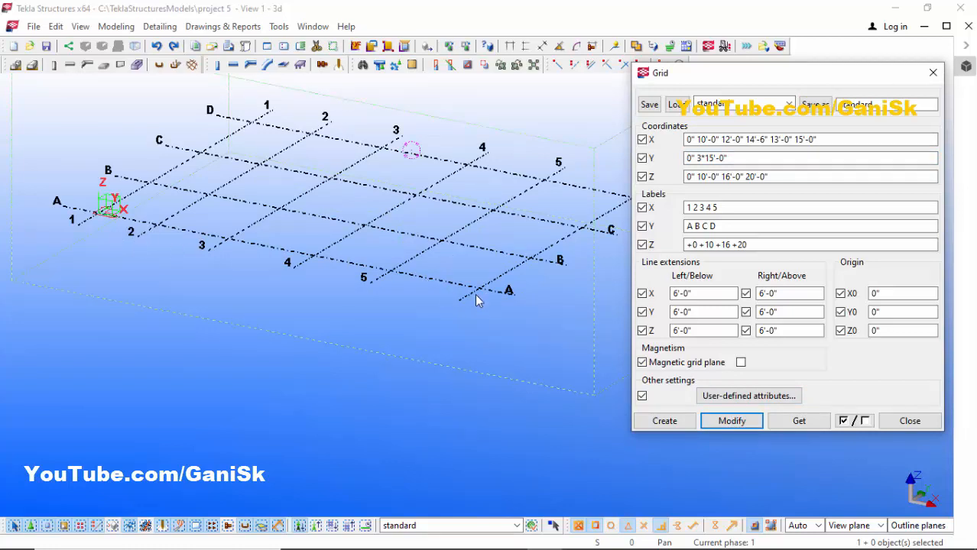
Add label 6 to the grid's X labels and apply the change, confirming the replacement of the grid lines
{"action": "scroll", "coordinate": [466, 297], "scroll_direction": "up", "scroll_amount": 4}
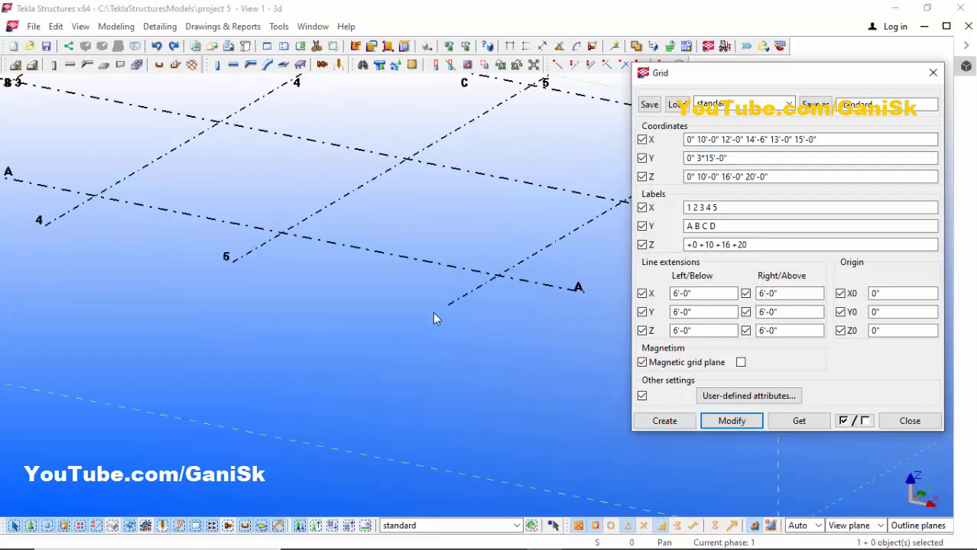
{"action": "scroll", "coordinate": [450, 310], "scroll_direction": "down", "scroll_amount": 6}
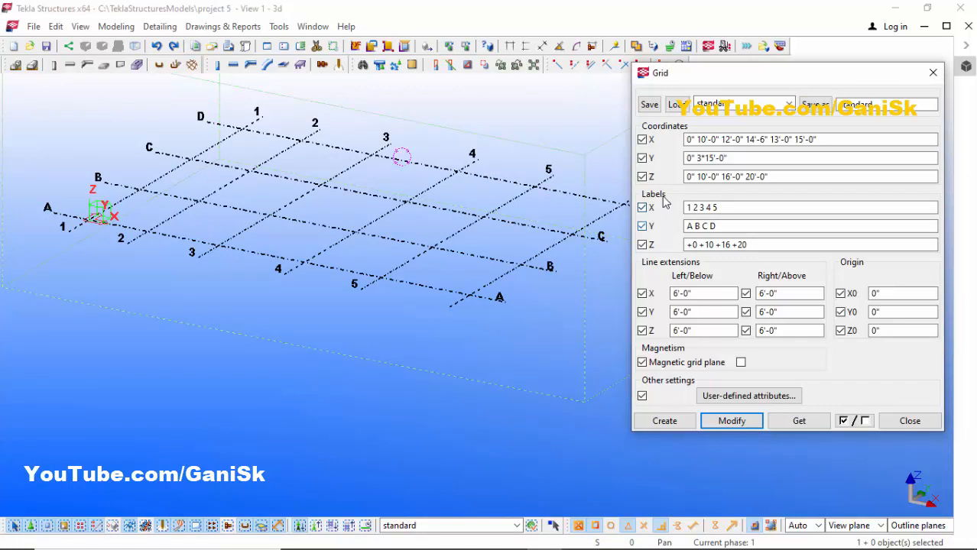
{"action": "left_click", "coordinate": [702, 207]}
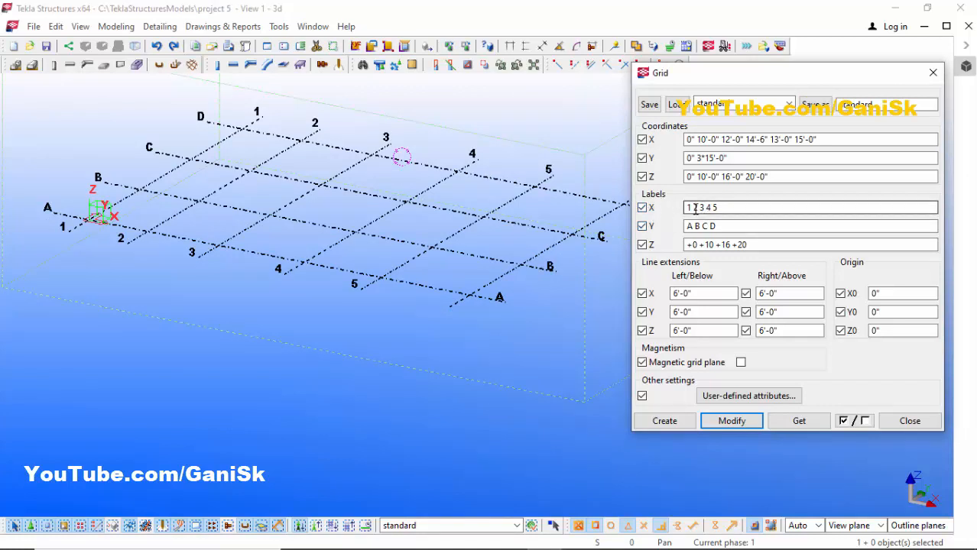
{"action": "left_click", "coordinate": [725, 207]}
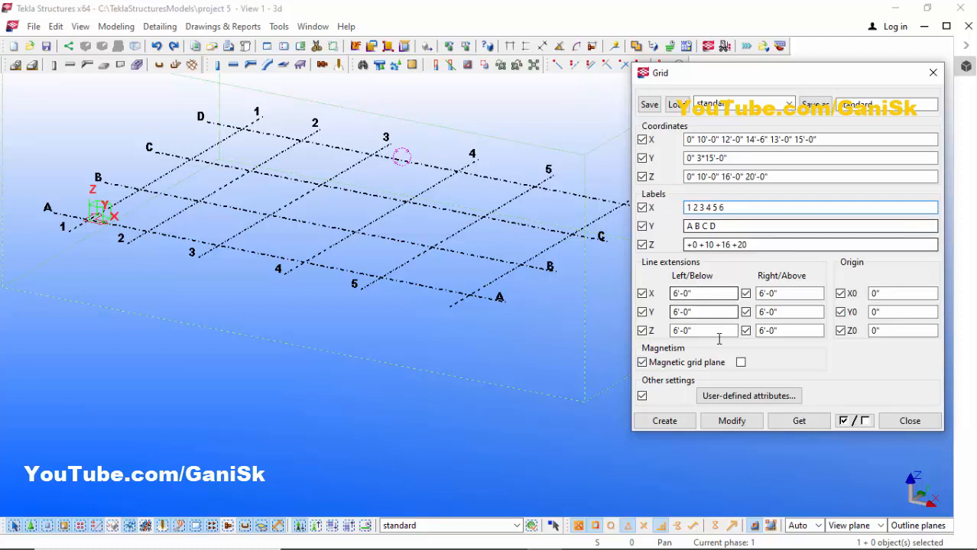
{"action": "left_click", "coordinate": [732, 421]}
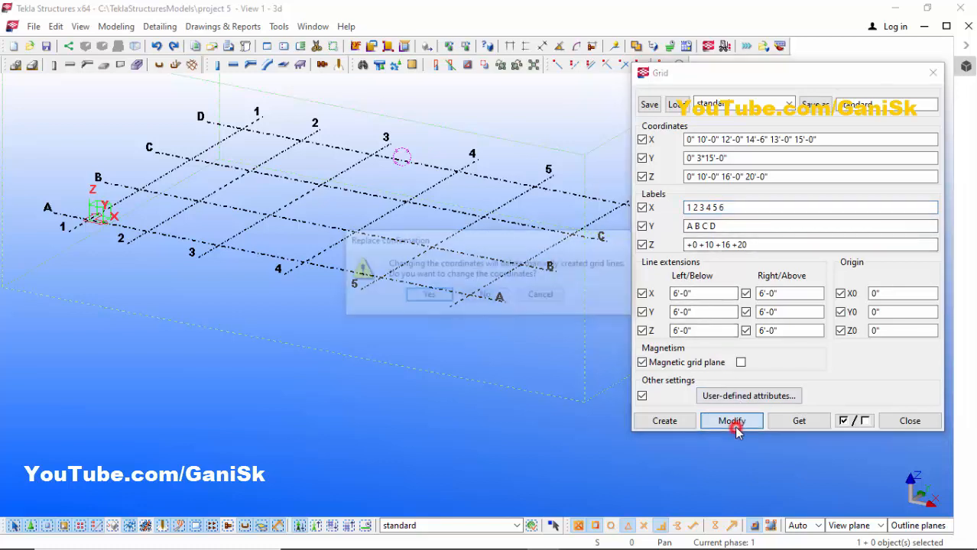
{"action": "left_click", "coordinate": [428, 297]}
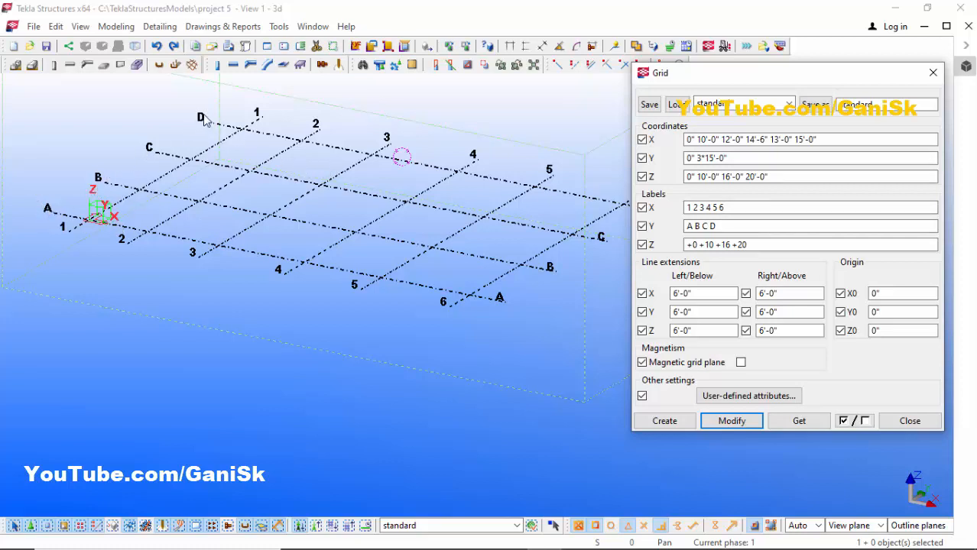
Replace the grid's Y coordinates with 0 12' 14' 13'6 12' and apply them, confirming the coordinate change
{"action": "left_click_drag", "start_coordinate": [739, 158], "coordinate": [525, 195]}
{"action": "type", "text": "0 12' 14' 13'6 12'"}
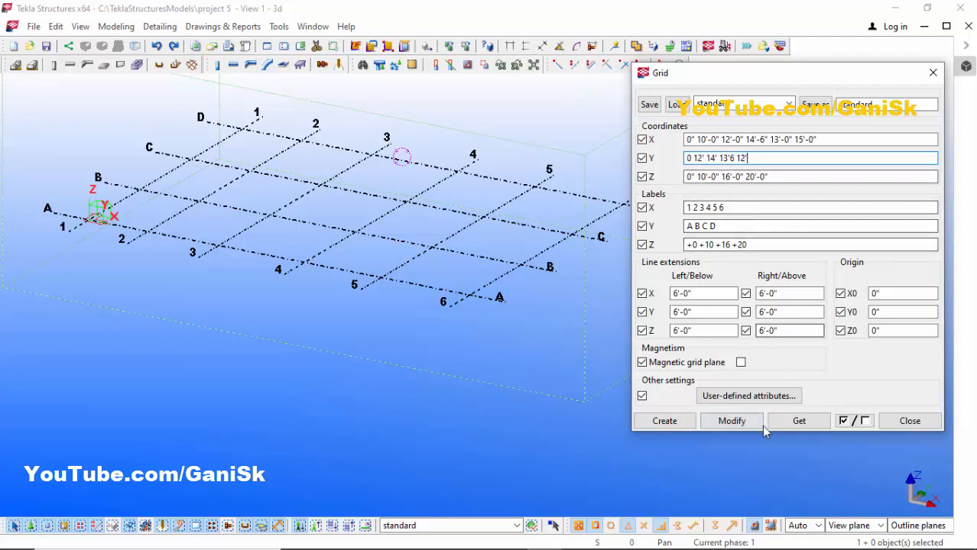
{"action": "left_click", "coordinate": [737, 423]}
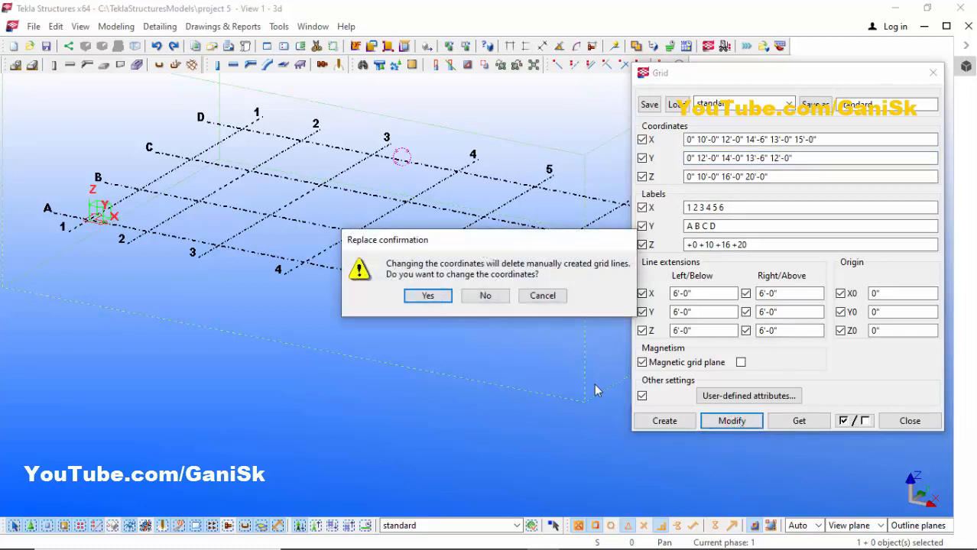
{"action": "left_click", "coordinate": [433, 299]}
{"action": "scroll", "coordinate": [272, 254], "scroll_direction": "down", "scroll_amount": 3}
{"action": "scroll", "coordinate": [133, 216], "scroll_direction": "up", "scroll_amount": 5}
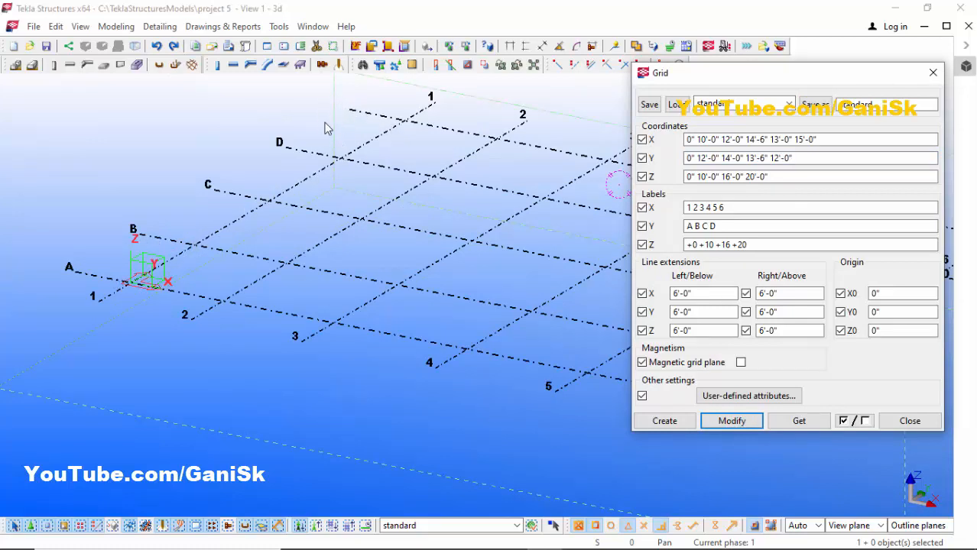
Add label E to the grid's Y labels and apply the change to the grid, confirming the replacement
{"action": "left_click", "coordinate": [697, 229]}
{"action": "left_click", "coordinate": [717, 226]}
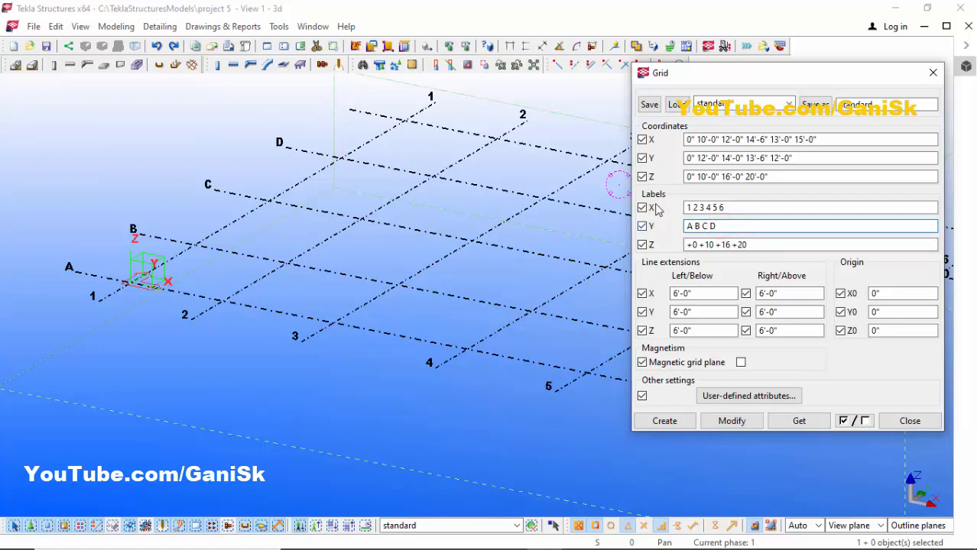
{"action": "left_click", "coordinate": [724, 225]}
{"action": "type", "text": "E"}
{"action": "left_click", "coordinate": [733, 419]}
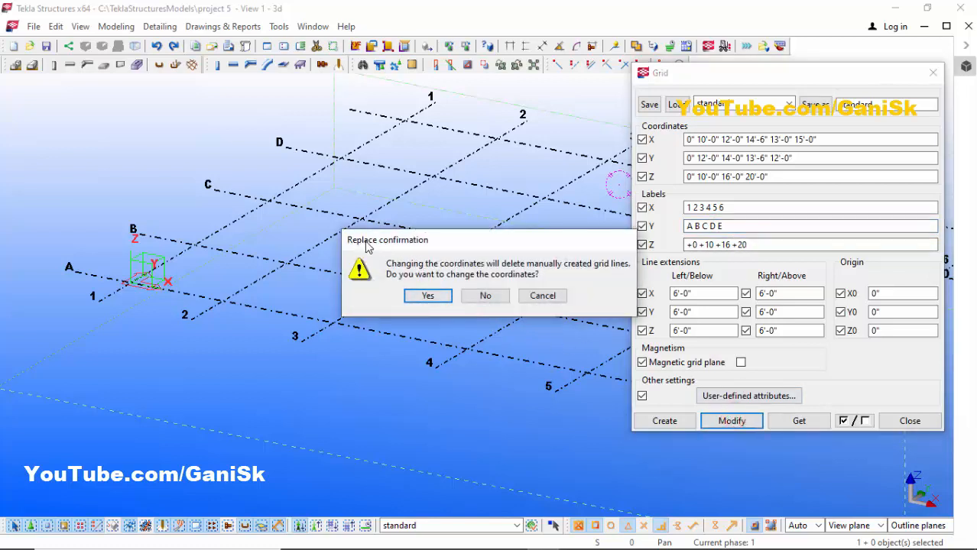
{"action": "left_click", "coordinate": [429, 298]}
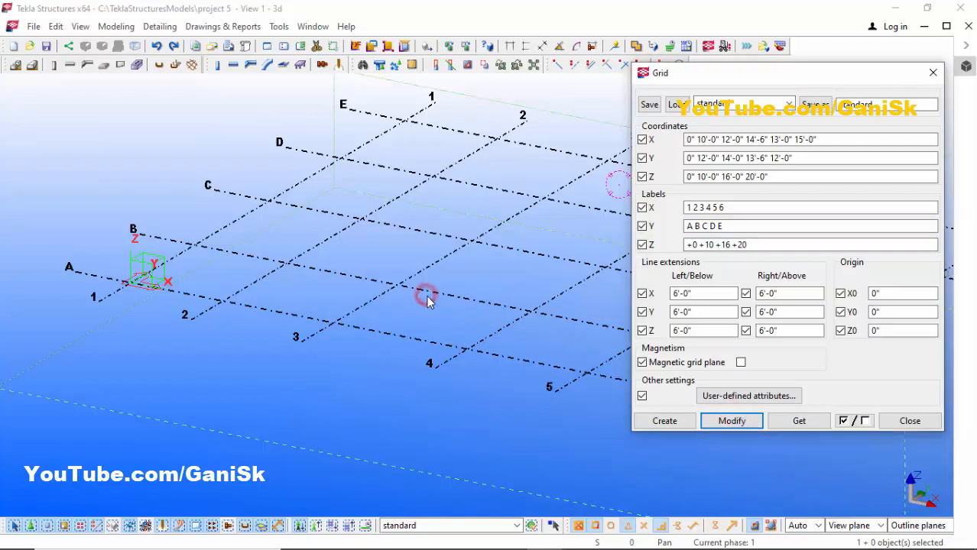
Compare the X and Y coordinate entries with the spacing of the numbered and lettered grid lines
{"action": "scroll", "coordinate": [272, 209], "scroll_direction": "down", "scroll_amount": 3}
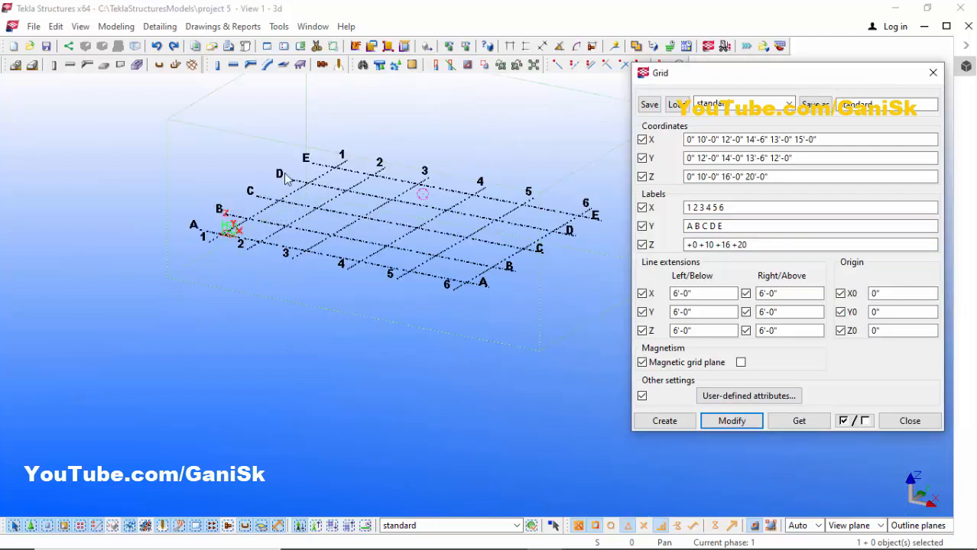
{"action": "left_click", "coordinate": [341, 176]}
{"action": "scroll", "coordinate": [344, 180], "scroll_direction": "up", "scroll_amount": 3}
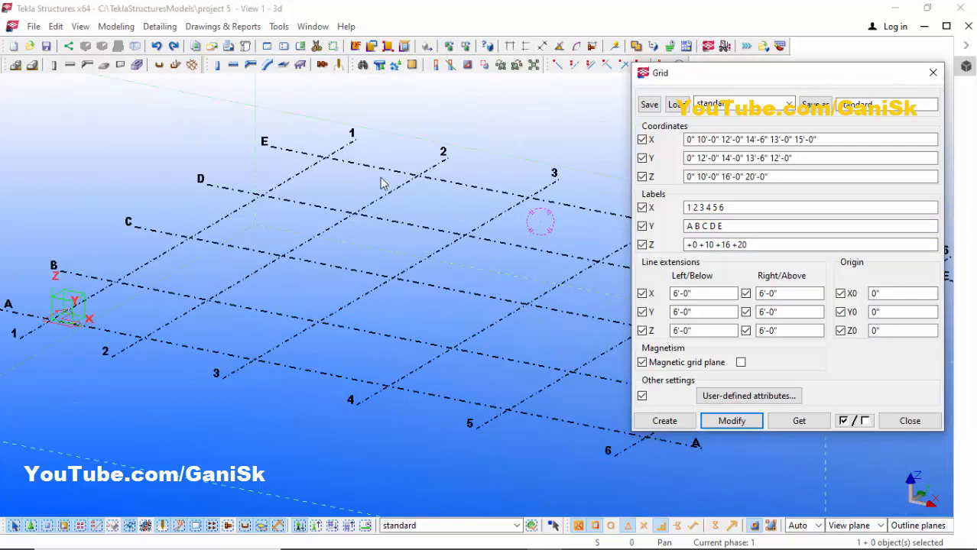
{"action": "left_click", "coordinate": [703, 140]}
{"action": "left_click", "coordinate": [696, 139]}
{"action": "left_click", "coordinate": [729, 140]}
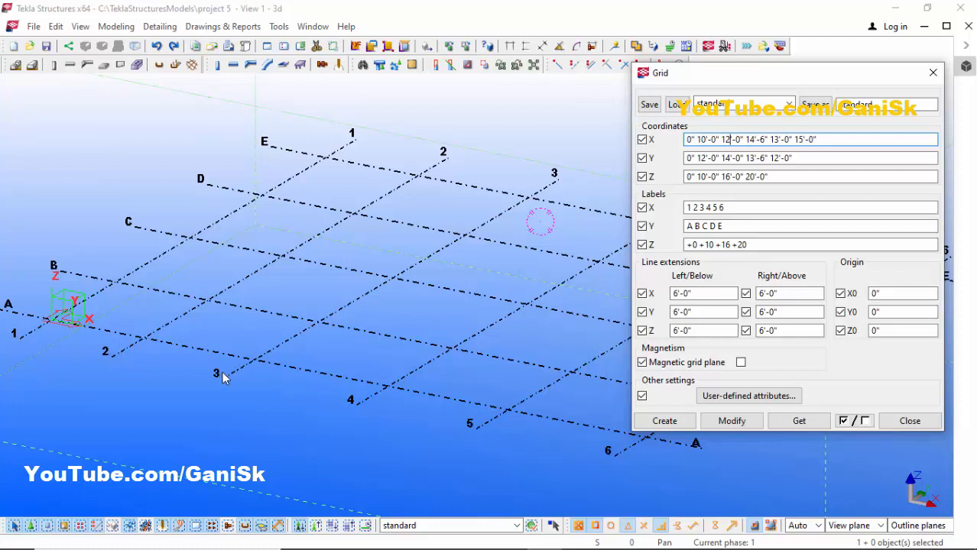
{"action": "left_click", "coordinate": [755, 140]}
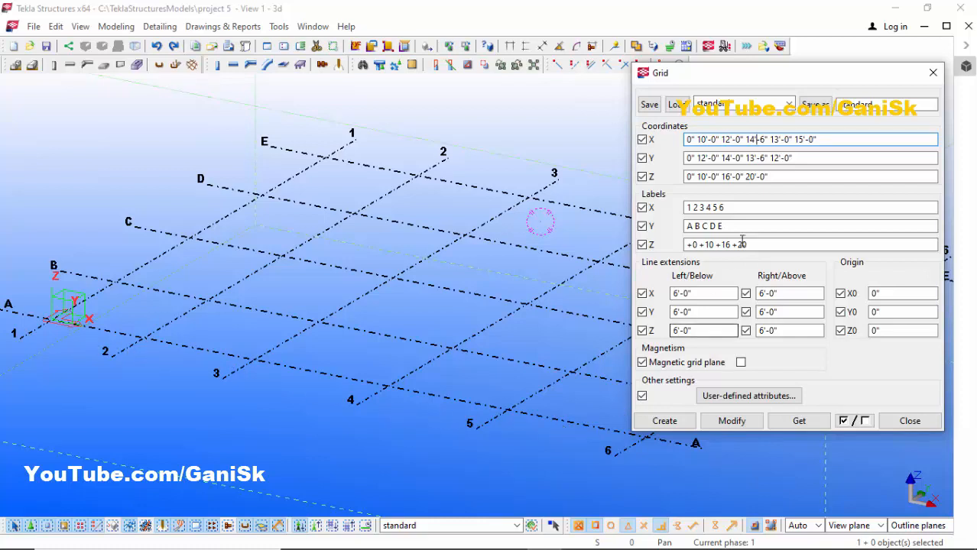
{"action": "left_click_drag", "start_coordinate": [826, 141], "coordinate": [679, 158]}
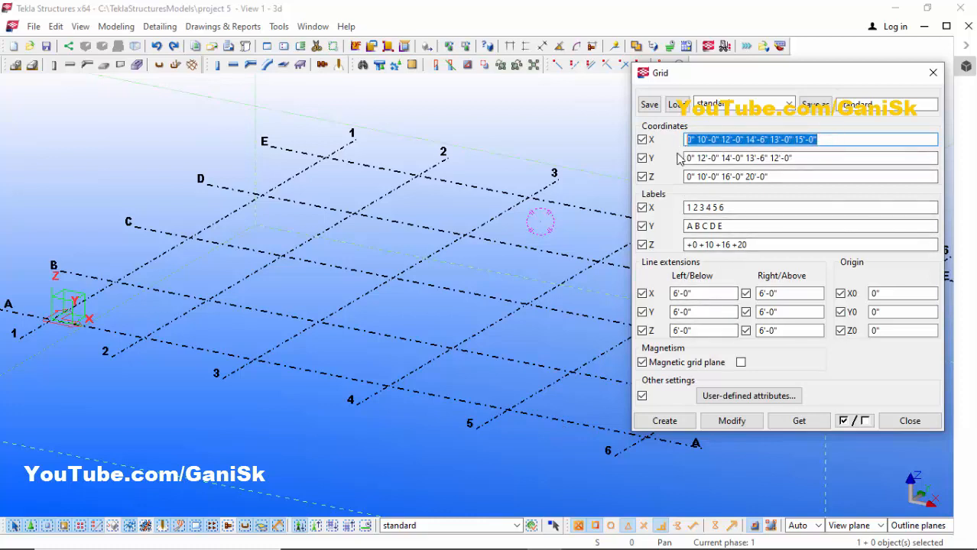
{"action": "left_click_drag", "start_coordinate": [810, 158], "coordinate": [671, 162]}
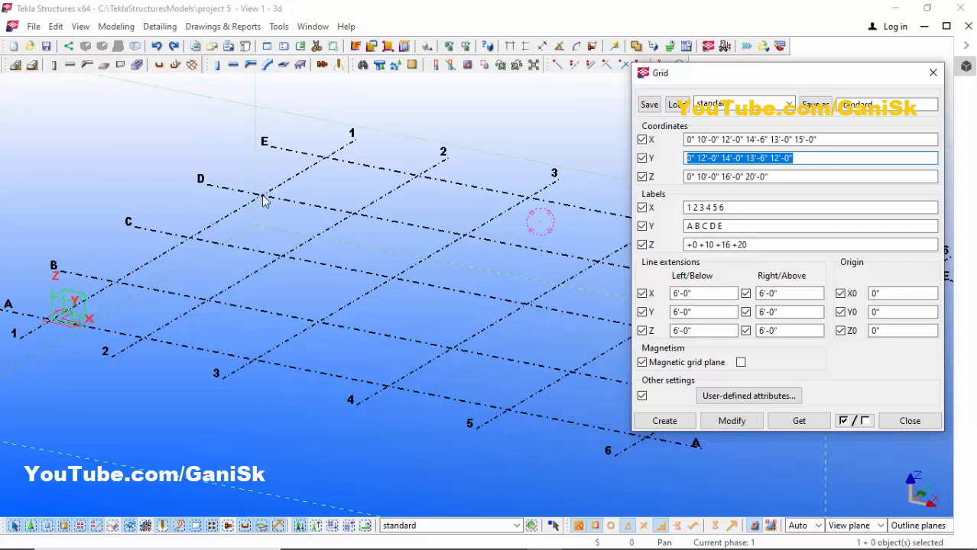
Replace the grid's Z coordinates with 0 10' 22' 30'
{"action": "scroll", "coordinate": [267, 240], "scroll_direction": "down", "scroll_amount": 5}
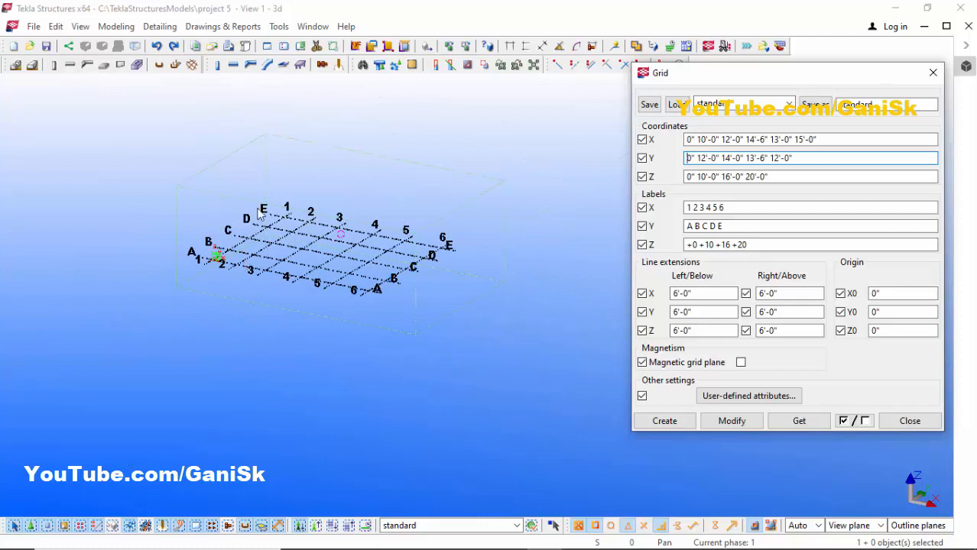
{"action": "left_click", "coordinate": [774, 176]}
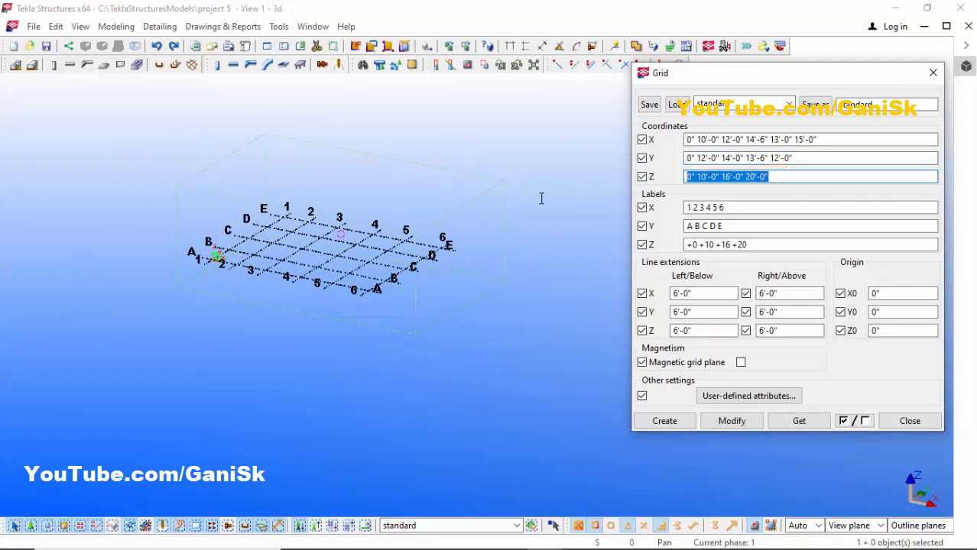
{"action": "type", "text": "0 10' 22' 30"}
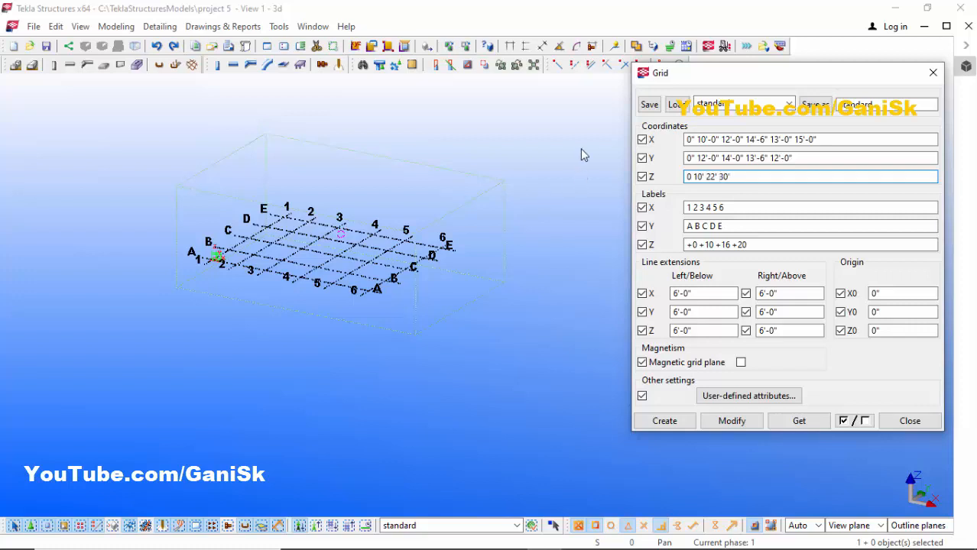
Set the grid's Z labels to +0 +10' +22' +30' and apply the Z changes, confirming the replacement
{"action": "left_click", "coordinate": [750, 247]}
{"action": "left_click_drag", "start_coordinate": [758, 247], "coordinate": [581, 284]}
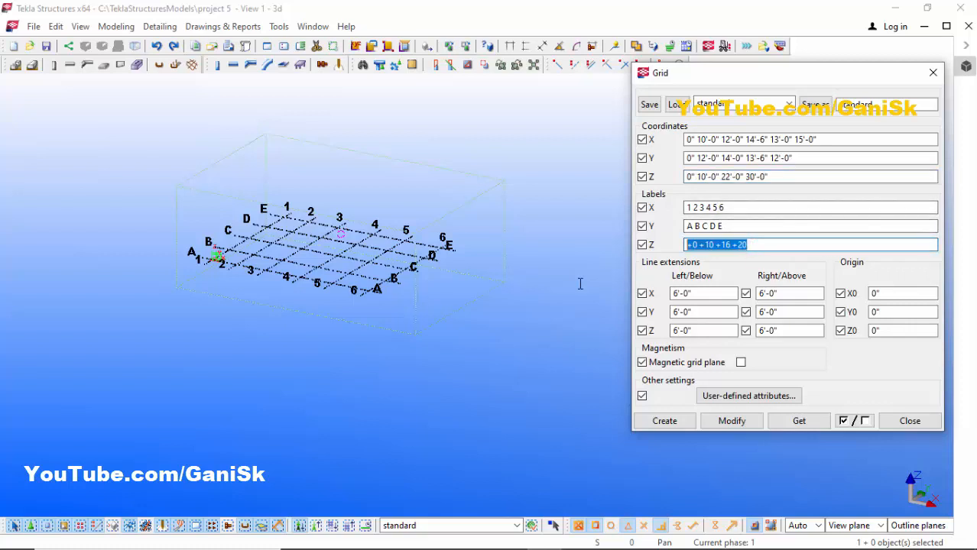
{"action": "type", "text": "+0"}
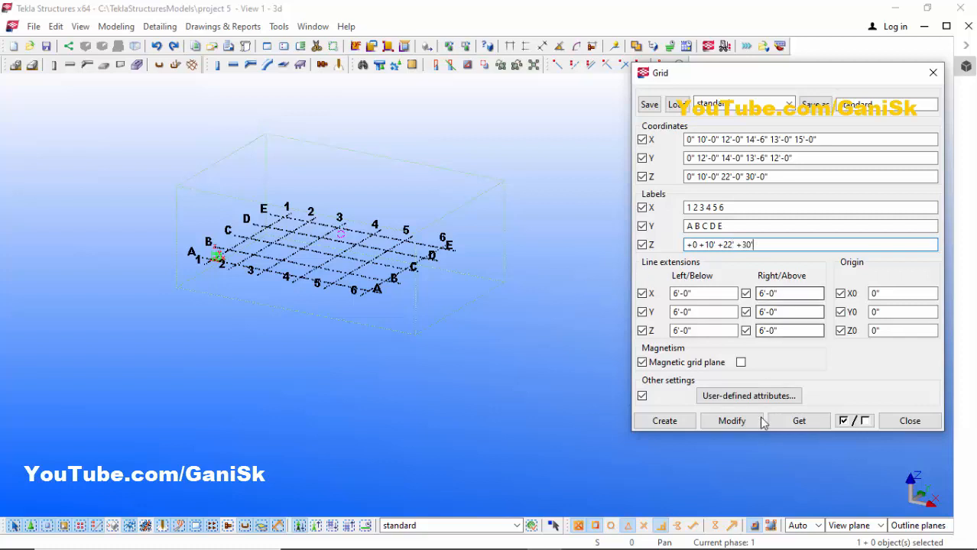
{"action": "left_click", "coordinate": [737, 422]}
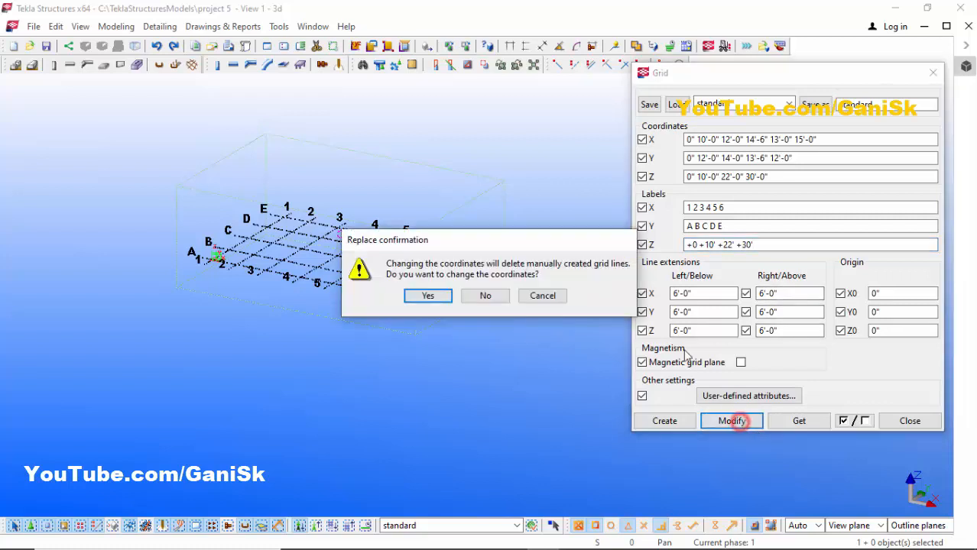
{"action": "left_click", "coordinate": [427, 297]}
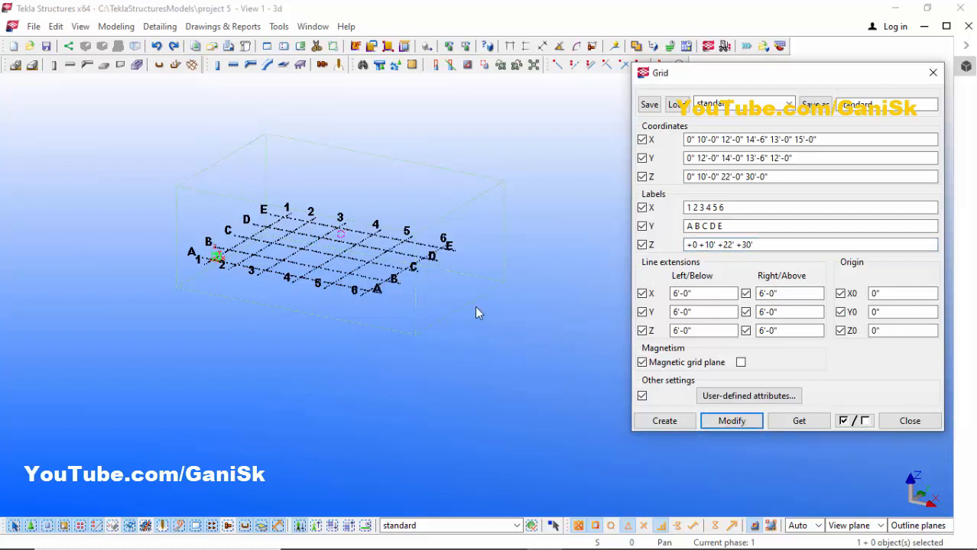
Close the grid properties and redraw the 3D view
{"action": "scroll", "coordinate": [476, 313], "scroll_direction": "down", "scroll_amount": 4}
{"action": "scroll", "coordinate": [621, 209], "scroll_direction": "up", "scroll_amount": 2}
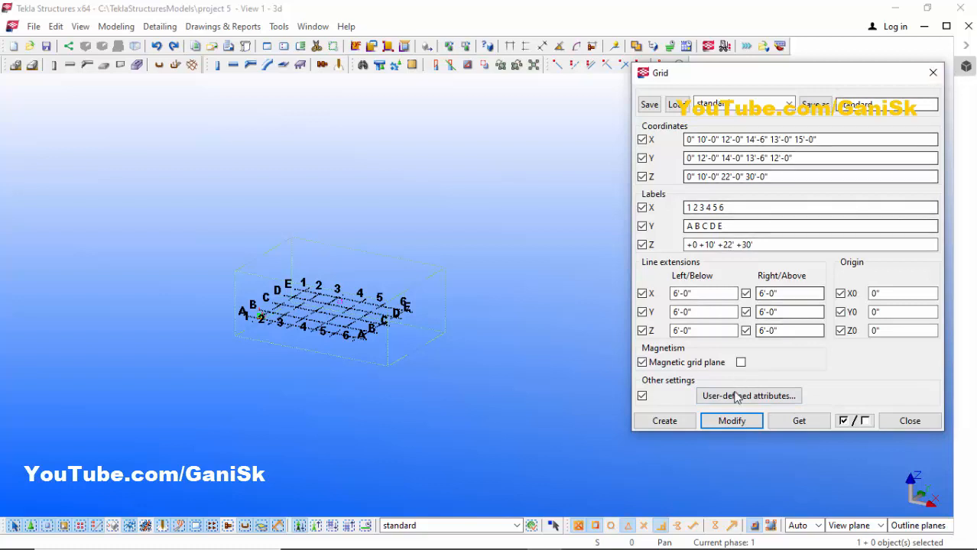
{"action": "scroll", "coordinate": [348, 325], "scroll_direction": "up", "scroll_amount": 5}
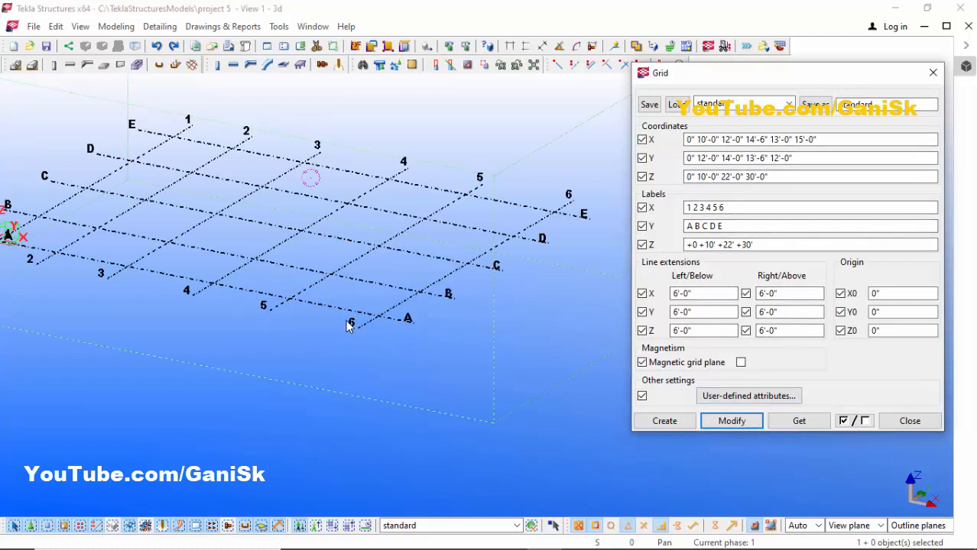
{"action": "left_click", "coordinate": [933, 72]}
{"action": "left_click", "coordinate": [754, 176]}
{"action": "right_click", "coordinate": [740, 149]}
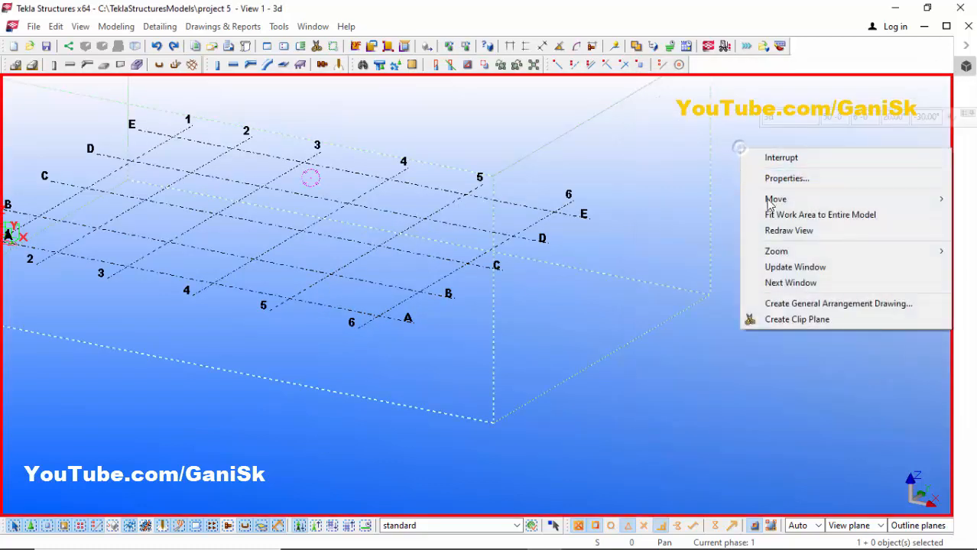
{"action": "left_click", "coordinate": [778, 227]}
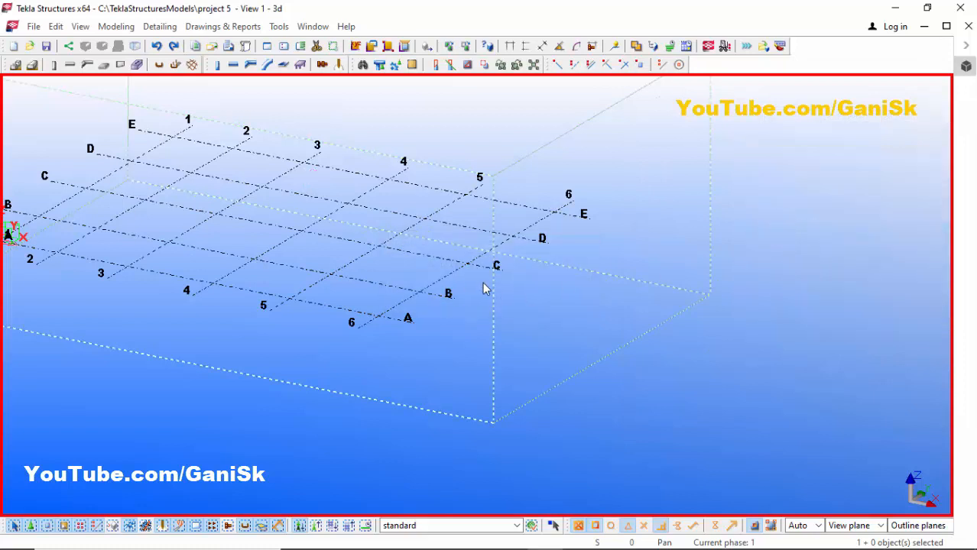
Check the full grid layout in plan view and return to the 3D view
{"action": "middle_click_drag", "start_coordinate": [482, 282], "coordinate": [559, 282]}
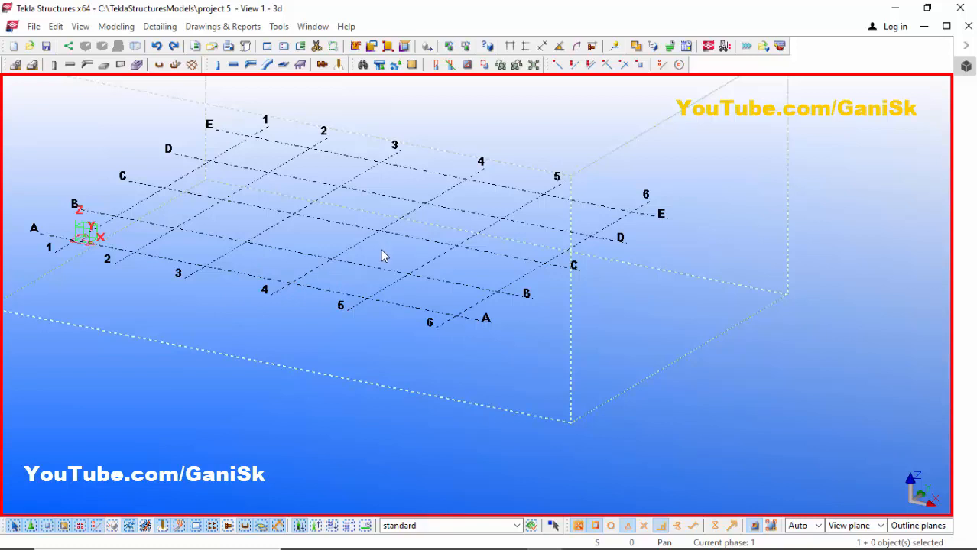
{"action": "key", "text": "ctrl+p"}
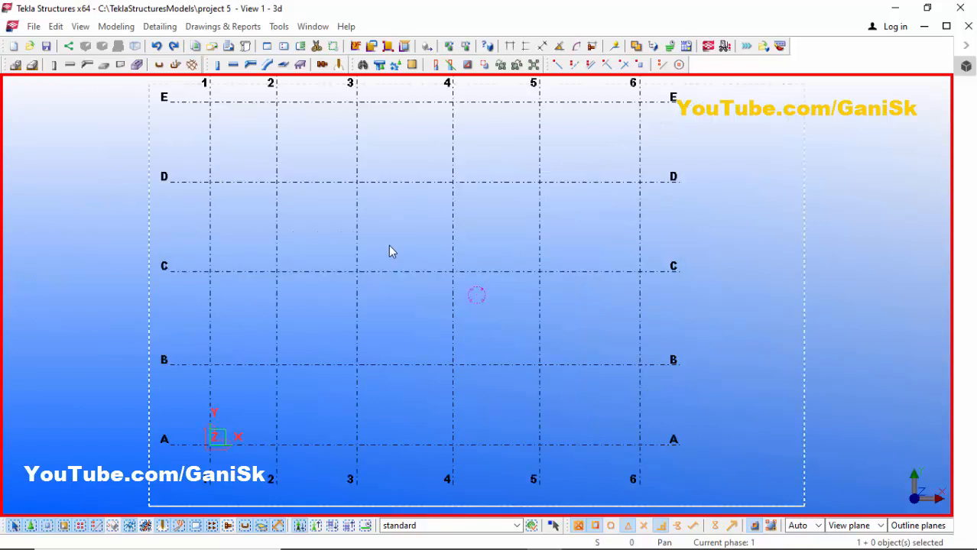
{"action": "scroll", "coordinate": [405, 244], "scroll_direction": "down", "scroll_amount": 1}
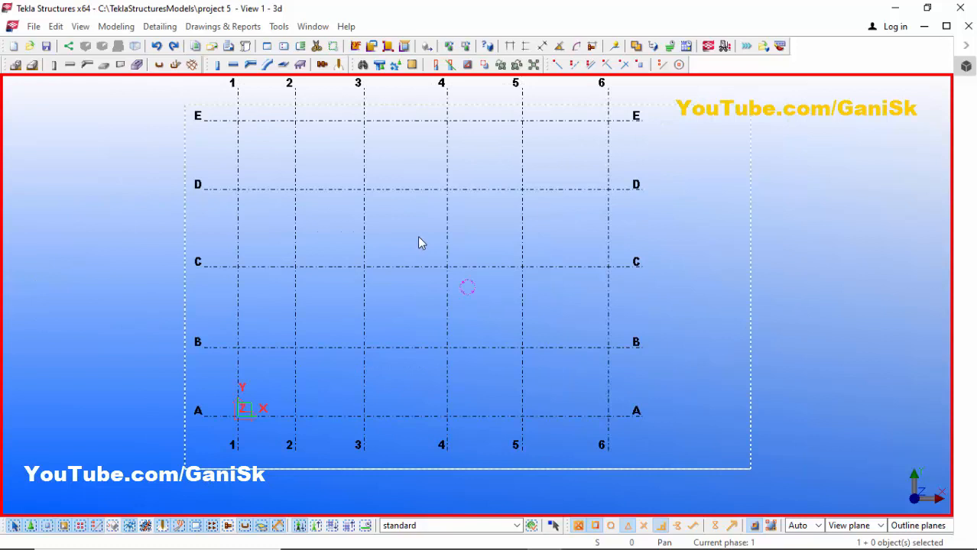
{"action": "key", "text": "ctrl+p"}
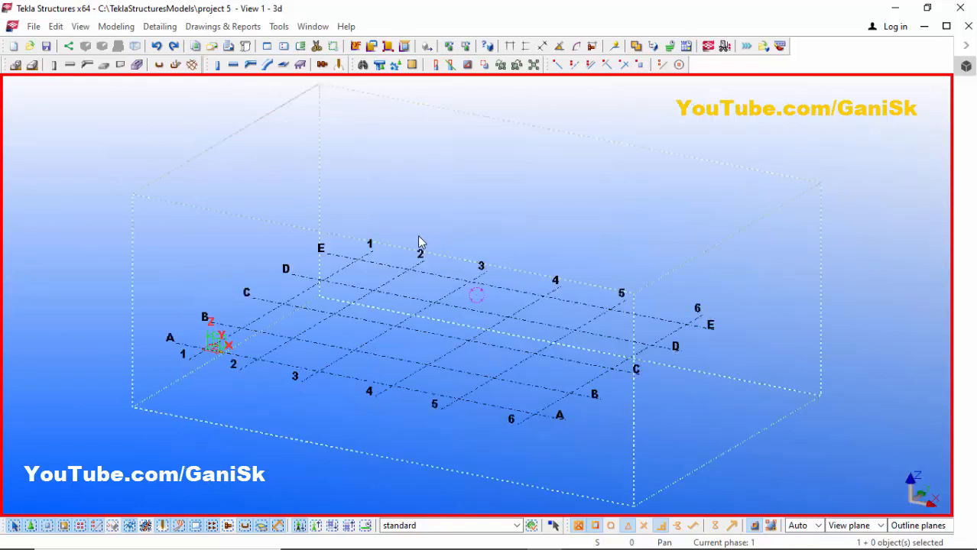
{"action": "scroll", "coordinate": [417, 237], "scroll_direction": "down", "scroll_amount": 2}
{"action": "scroll", "coordinate": [422, 248], "scroll_direction": "up", "scroll_amount": 1}
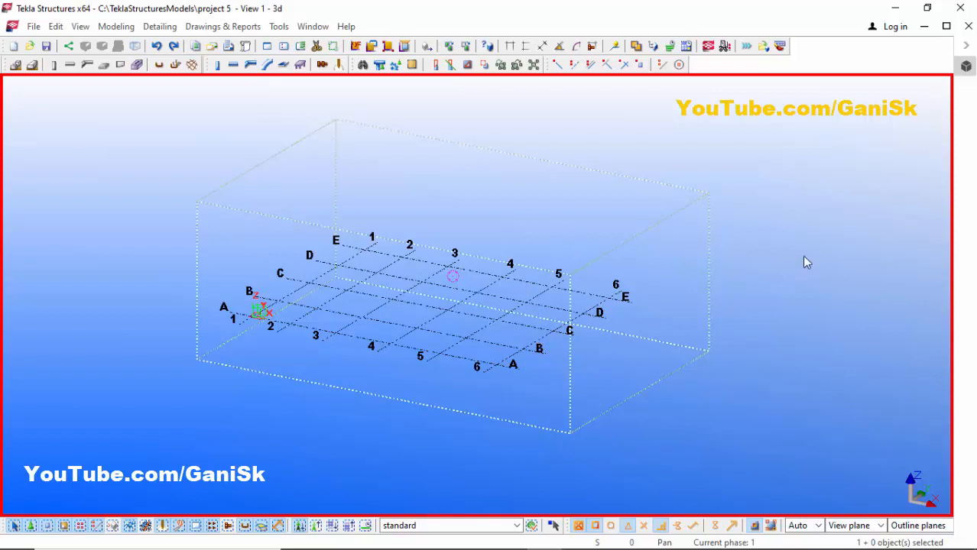
Fit the work area to the entire model so it encloses the full grid height
{"action": "right_click_drag", "start_coordinate": [775, 206], "coordinate": [759, 168]}
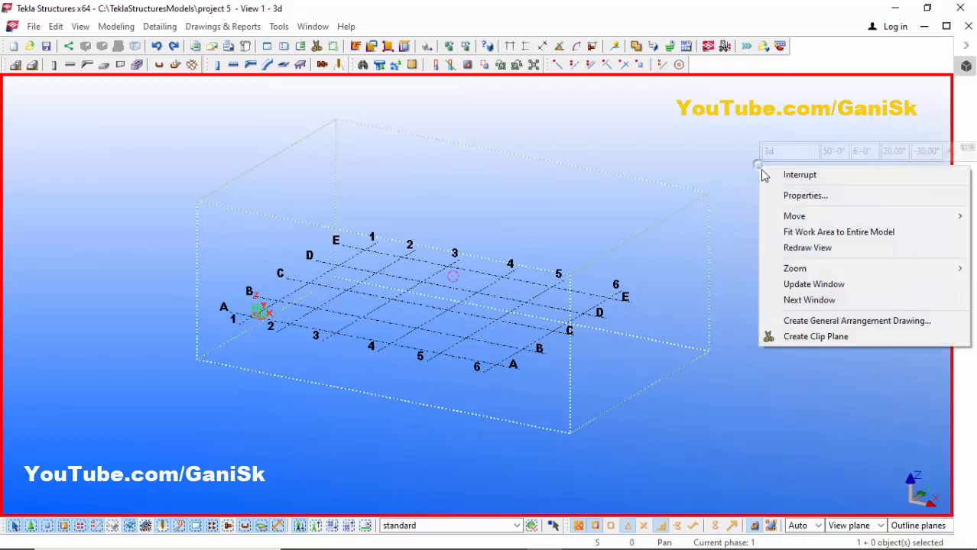
{"action": "left_click", "coordinate": [801, 233]}
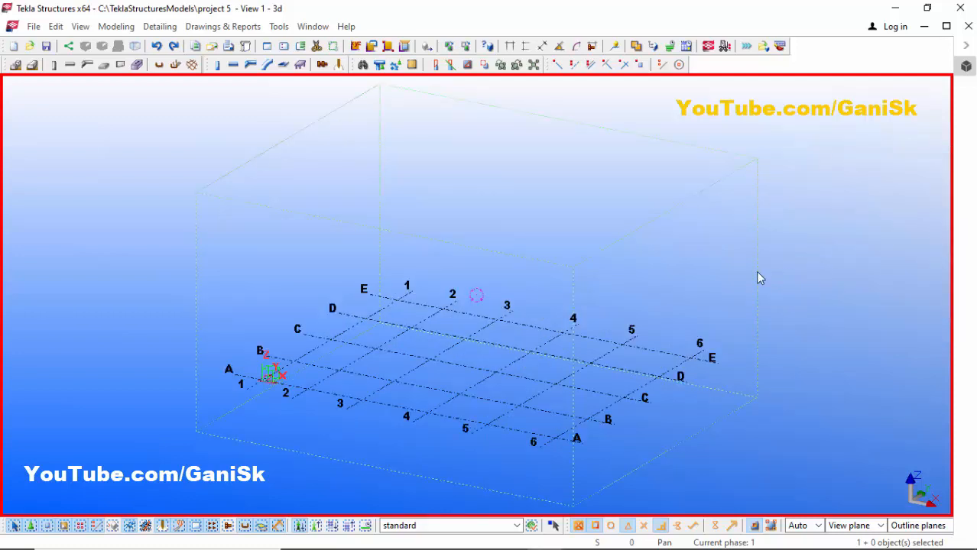
{"action": "scroll", "coordinate": [759, 279], "scroll_direction": "down", "scroll_amount": 2}
{"action": "scroll", "coordinate": [667, 350], "scroll_direction": "up", "scroll_amount": 1}
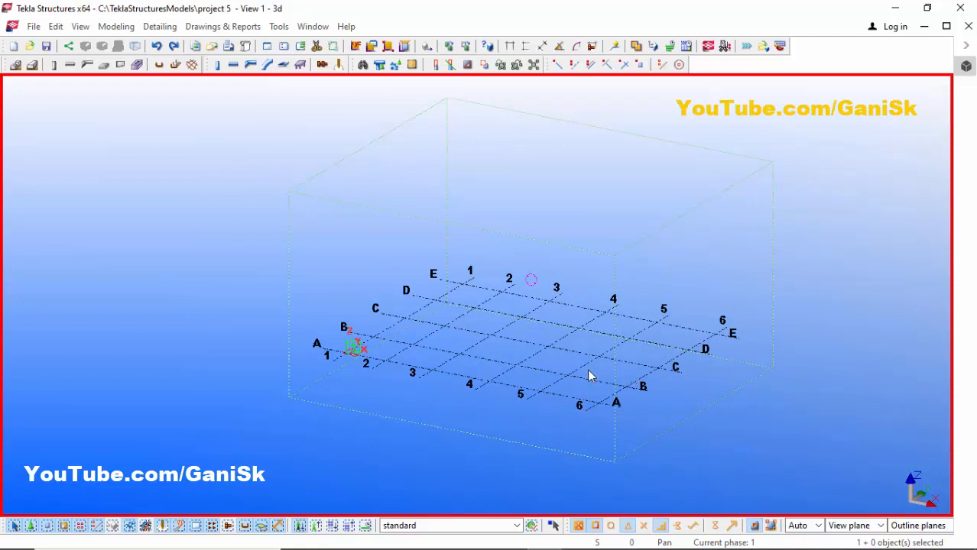
{"action": "scroll", "coordinate": [575, 355], "scroll_direction": "up", "scroll_amount": 1}
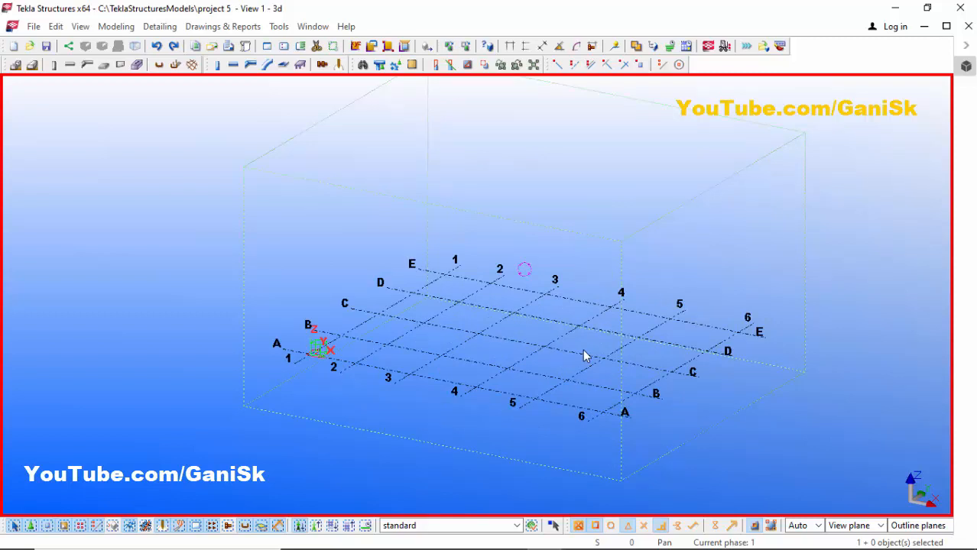
Switch to plan view and measure the horizontal distance between grid lines 1 and 2 along line A, placing the dimension below it
{"action": "key", "text": "ctrl+p"}
{"action": "scroll", "coordinate": [573, 356], "scroll_direction": "down", "scroll_amount": 1}
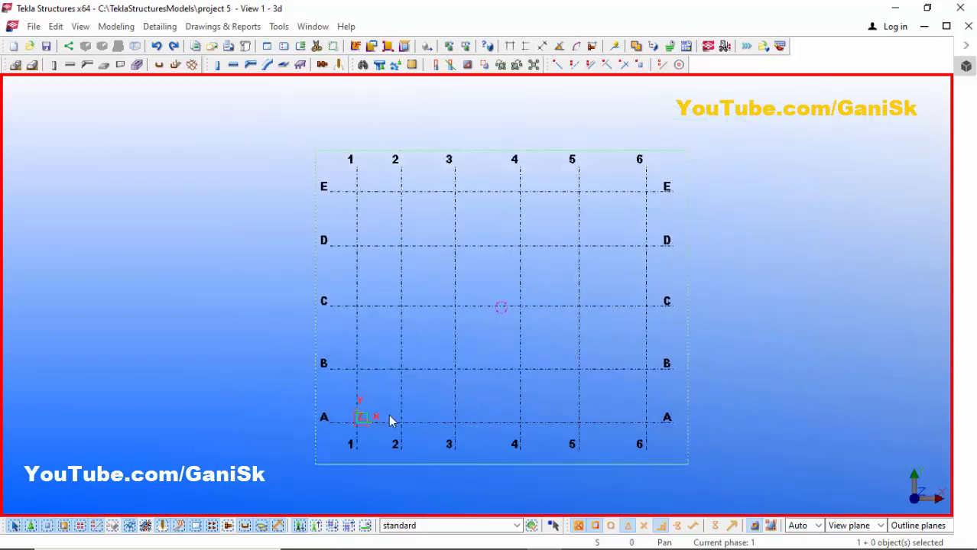
{"action": "scroll", "coordinate": [375, 436], "scroll_direction": "up", "scroll_amount": 2}
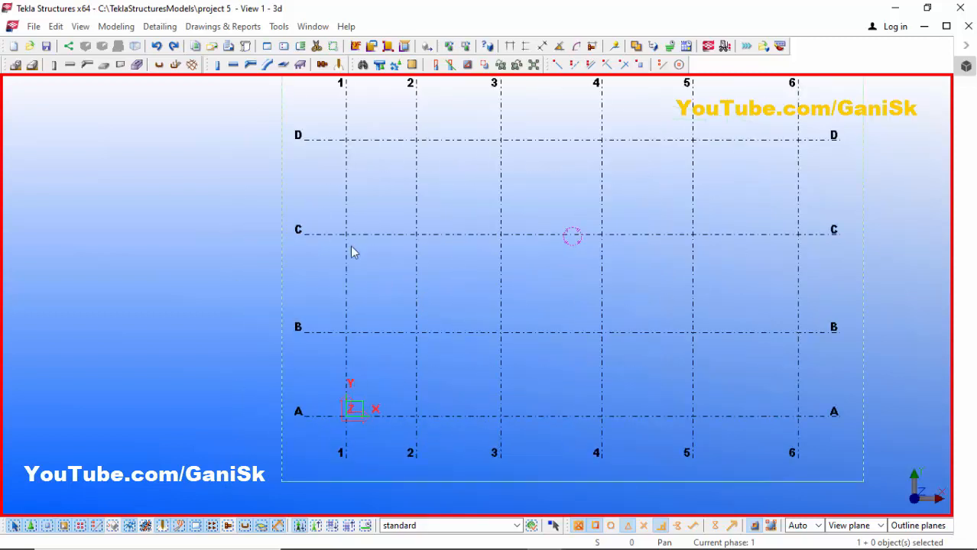
{"action": "left_click", "coordinate": [511, 47]}
{"action": "scroll", "coordinate": [401, 226], "scroll_direction": "down", "scroll_amount": 2}
{"action": "scroll", "coordinate": [375, 348], "scroll_direction": "up", "scroll_amount": 1}
{"action": "scroll", "coordinate": [381, 354], "scroll_direction": "up", "scroll_amount": 1}
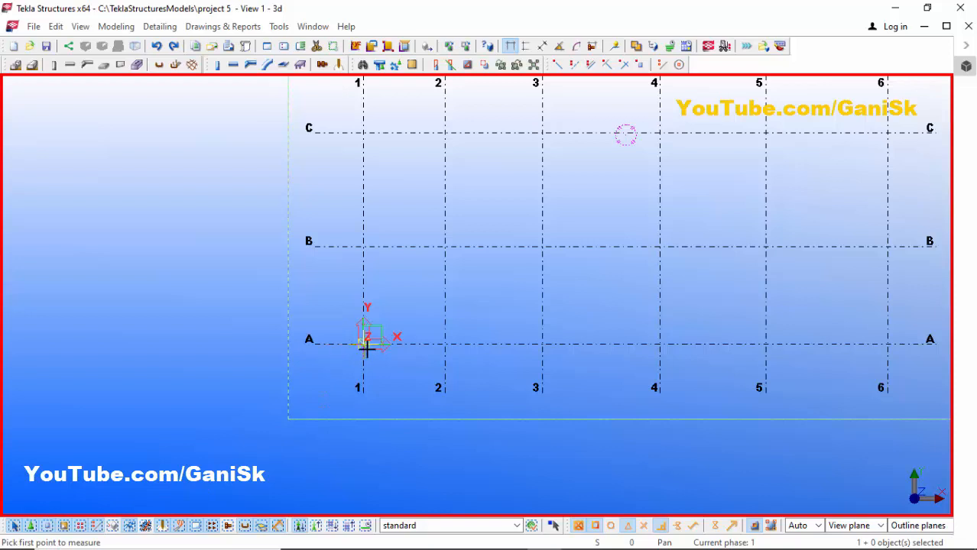
{"action": "left_click", "coordinate": [364, 345]}
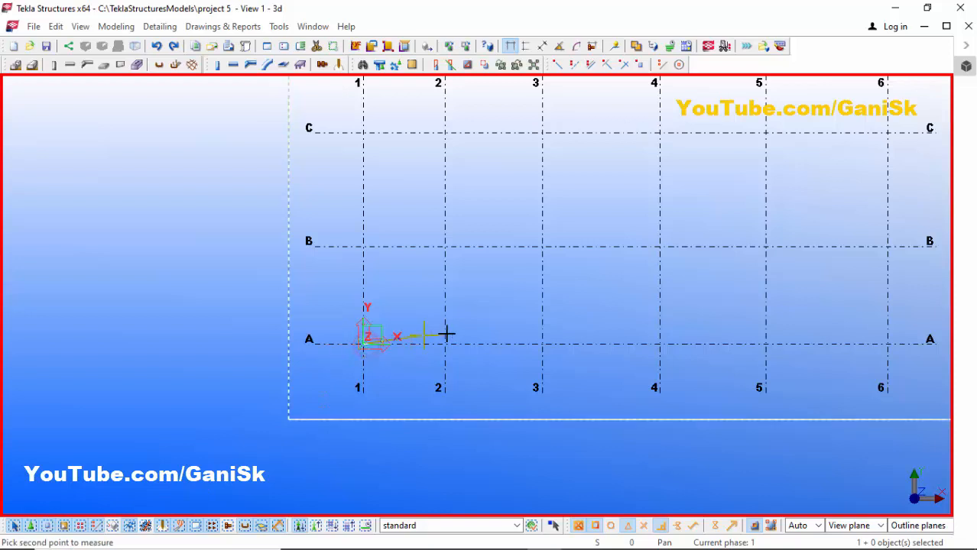
{"action": "left_click", "coordinate": [444, 344]}
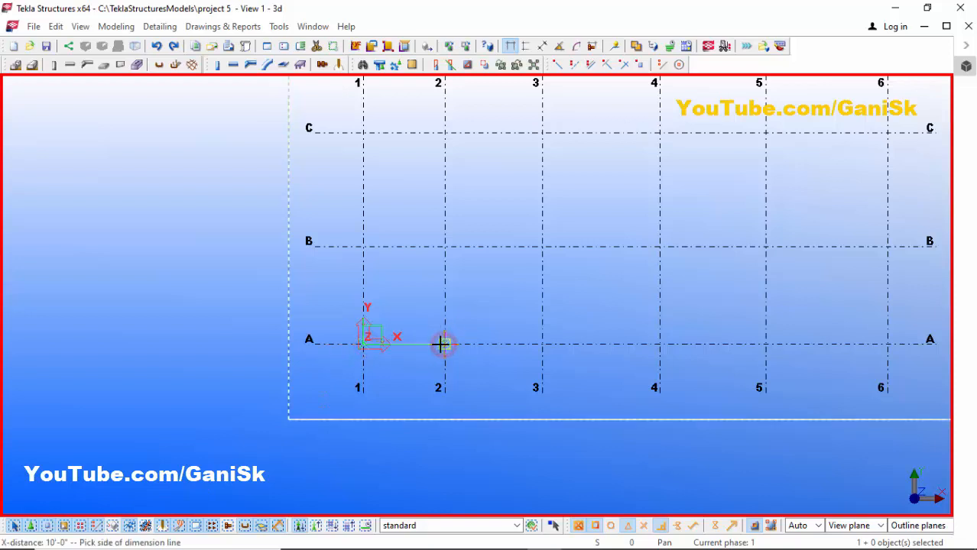
{"action": "left_click", "coordinate": [406, 371]}
{"action": "scroll", "coordinate": [413, 372], "scroll_direction": "up", "scroll_amount": 2}
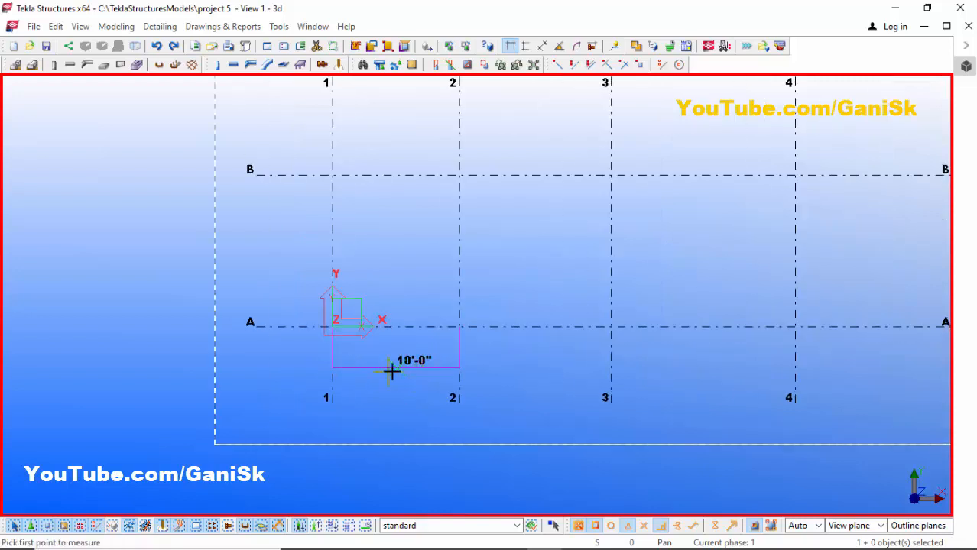
Measure the horizontal spacings between grid lines 2 and 3 and between 3 and 4 along line A
{"action": "scroll", "coordinate": [376, 372], "scroll_direction": "down", "scroll_amount": 2}
{"action": "scroll", "coordinate": [499, 360], "scroll_direction": "up", "scroll_amount": 2}
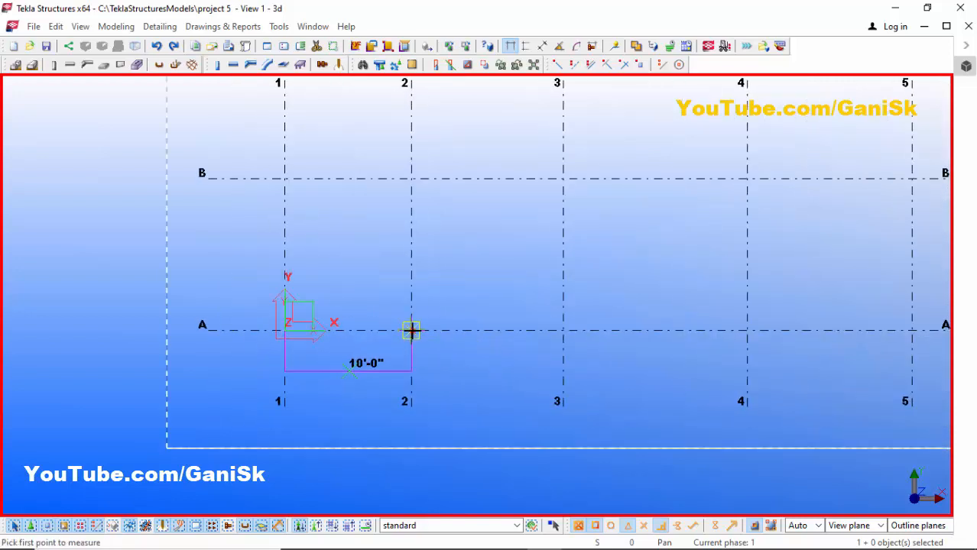
{"action": "left_click", "coordinate": [411, 330]}
{"action": "left_click", "coordinate": [563, 331]}
{"action": "left_click", "coordinate": [484, 364]}
{"action": "scroll", "coordinate": [554, 338], "scroll_direction": "down", "scroll_amount": 2}
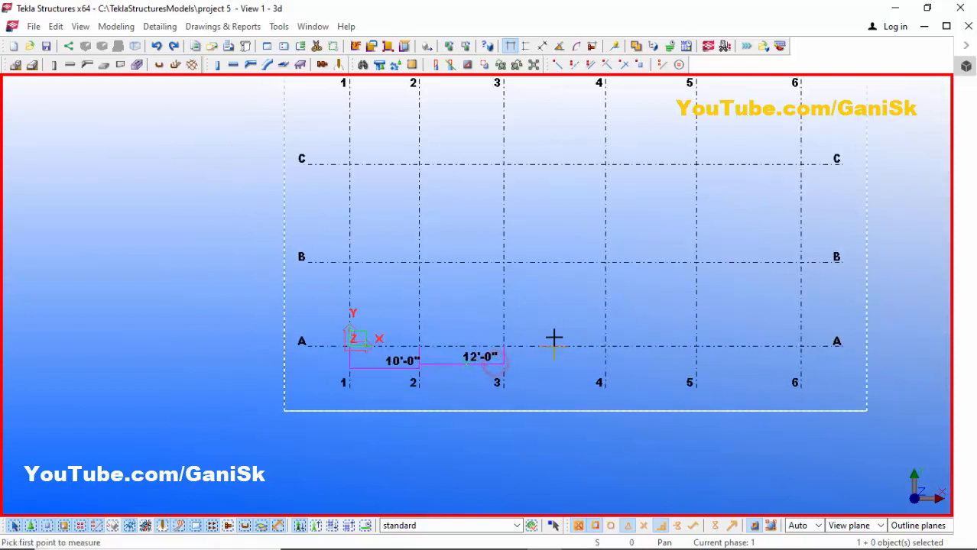
{"action": "scroll", "coordinate": [478, 351], "scroll_direction": "up", "scroll_amount": 2}
{"action": "left_click", "coordinate": [478, 351]}
{"action": "left_click", "coordinate": [632, 350]}
{"action": "left_click", "coordinate": [571, 379]}
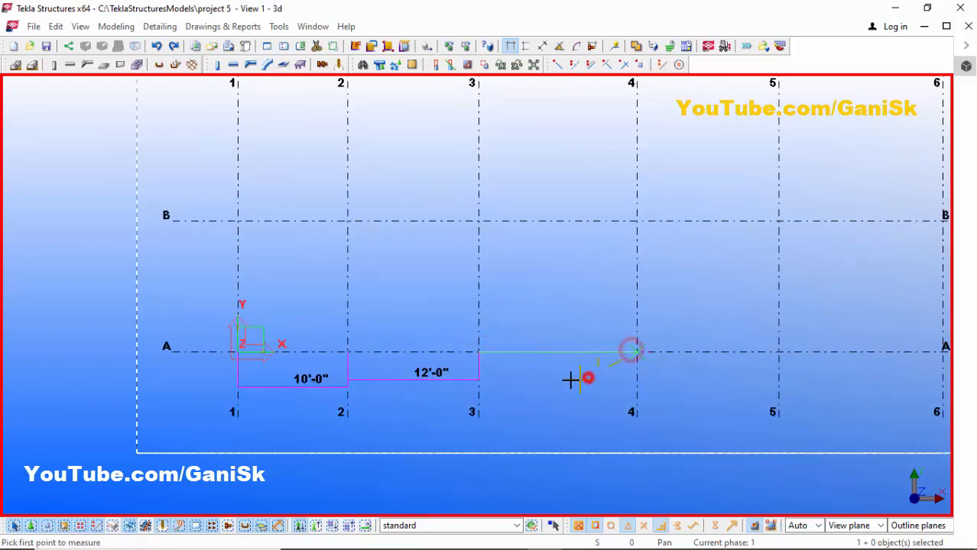
Measure the horizontal spacings from grid line 4 to 5 and from 5 to 6 along line A, and end the measuring command
{"action": "scroll", "coordinate": [572, 379], "scroll_direction": "down", "scroll_amount": 2}
{"action": "scroll", "coordinate": [620, 362], "scroll_direction": "up", "scroll_amount": 2}
{"action": "left_click", "coordinate": [562, 368]}
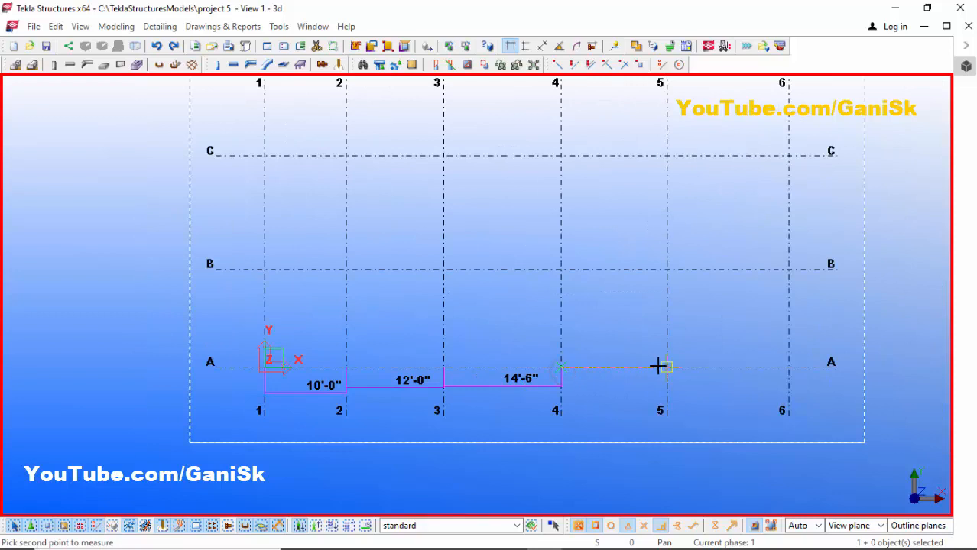
{"action": "left_click", "coordinate": [662, 368]}
{"action": "left_click", "coordinate": [626, 390]}
{"action": "left_click", "coordinate": [662, 367]}
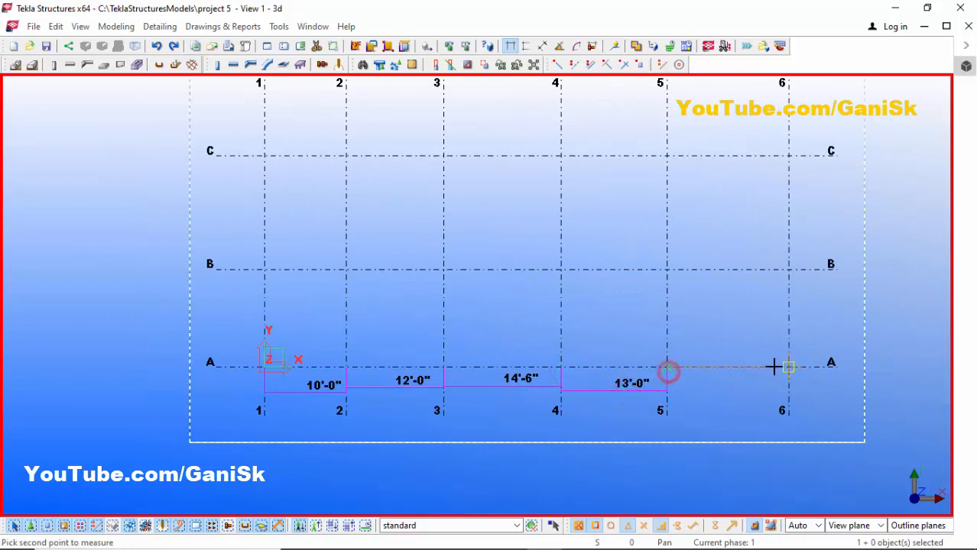
{"action": "left_click", "coordinate": [786, 369]}
{"action": "left_click", "coordinate": [755, 388]}
{"action": "right_click", "coordinate": [711, 276]}
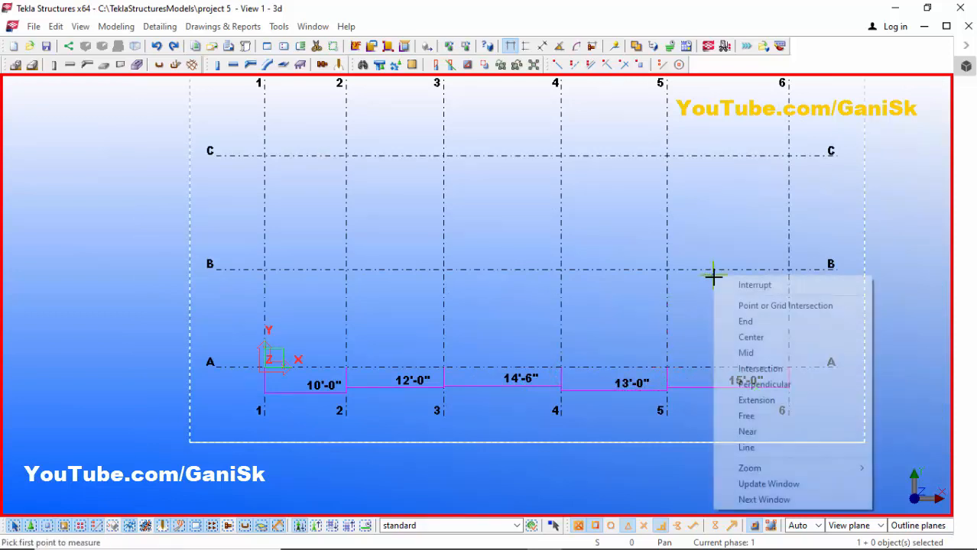
{"action": "left_click", "coordinate": [736, 285]}
Measure the vertical distances between grid lines A and B and between B and C along line 1
{"action": "scroll", "coordinate": [417, 361], "scroll_direction": "down", "scroll_amount": 4}
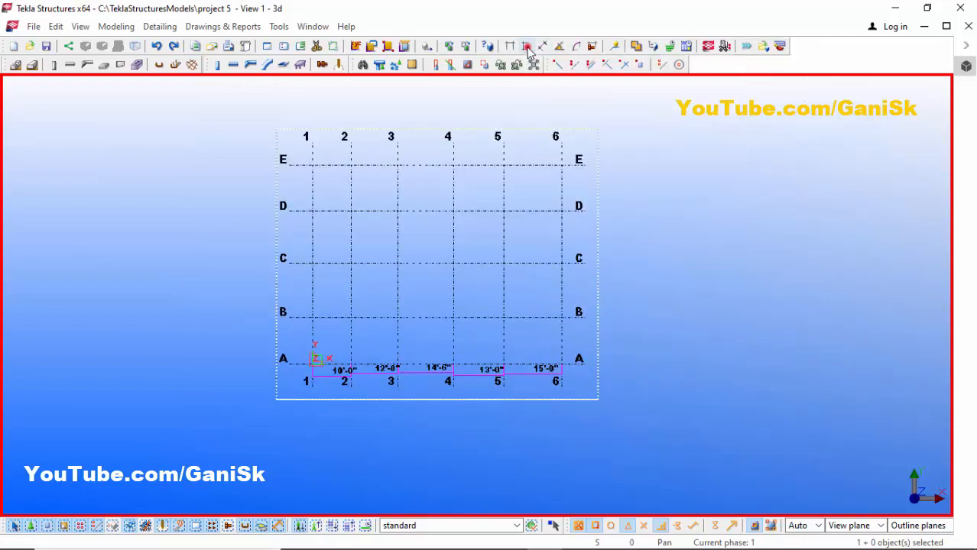
{"action": "left_click", "coordinate": [526, 48]}
{"action": "scroll", "coordinate": [298, 404], "scroll_direction": "up", "scroll_amount": 2}
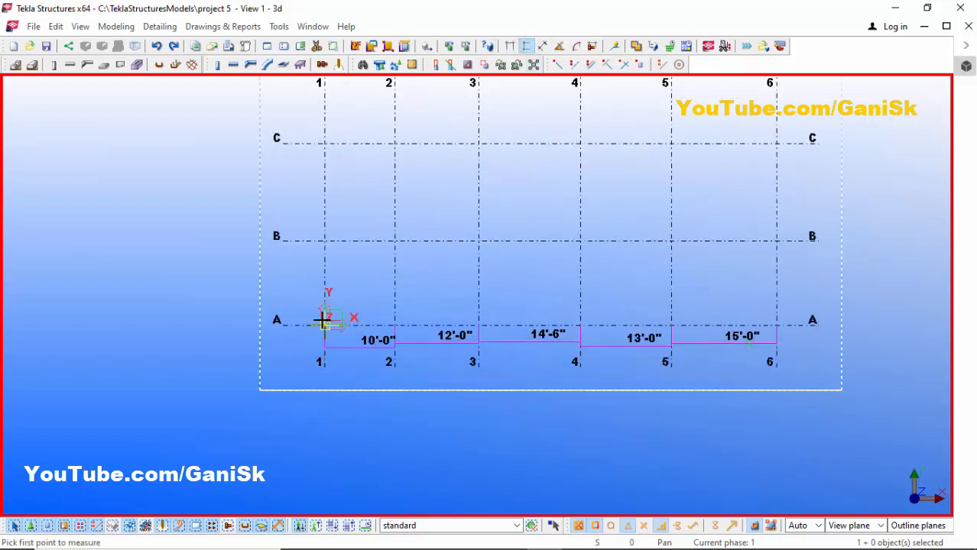
{"action": "left_click", "coordinate": [324, 322]}
{"action": "left_click", "coordinate": [322, 245]}
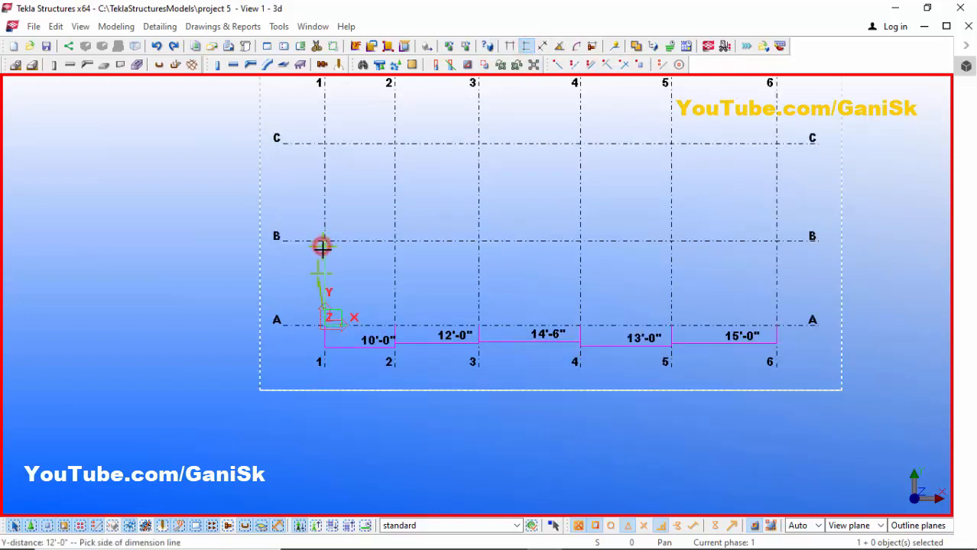
{"action": "left_click", "coordinate": [304, 285]}
{"action": "scroll", "coordinate": [330, 255], "scroll_direction": "down", "scroll_amount": 1}
{"action": "scroll", "coordinate": [323, 248], "scroll_direction": "up", "scroll_amount": 1}
{"action": "scroll", "coordinate": [330, 197], "scroll_direction": "down", "scroll_amount": 2}
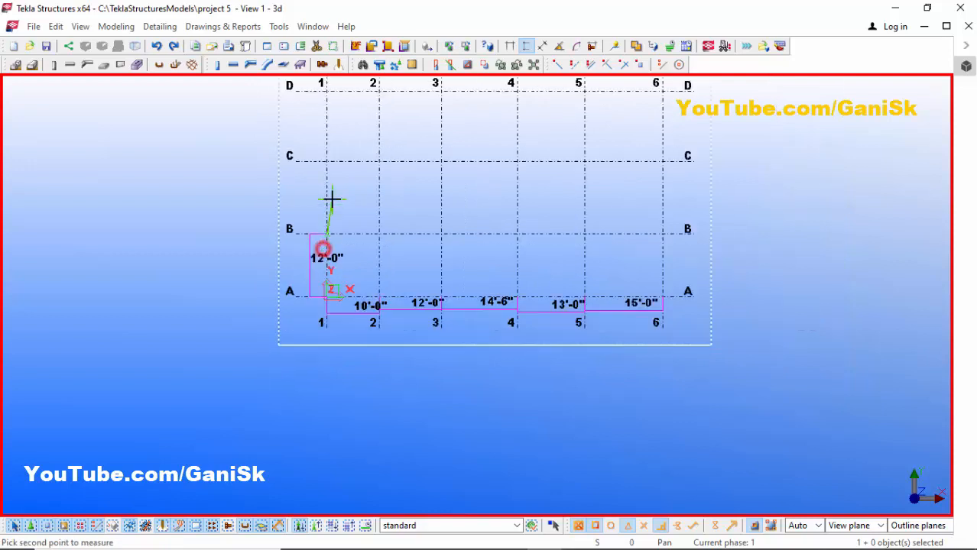
{"action": "left_click", "coordinate": [324, 246]}
{"action": "left_click", "coordinate": [325, 170]}
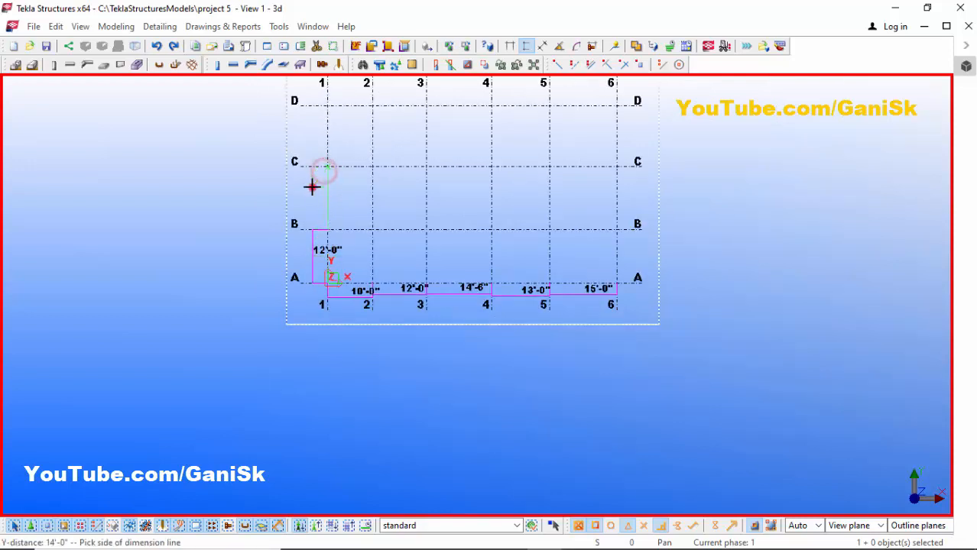
{"action": "left_click", "coordinate": [312, 186]}
Measure the vertical distances from grid line C to D and from D to E along line 1, and end the measuring command
{"action": "scroll", "coordinate": [328, 197], "scroll_direction": "down", "scroll_amount": 2}
{"action": "scroll", "coordinate": [327, 184], "scroll_direction": "up", "scroll_amount": 3}
{"action": "left_click", "coordinate": [330, 178]}
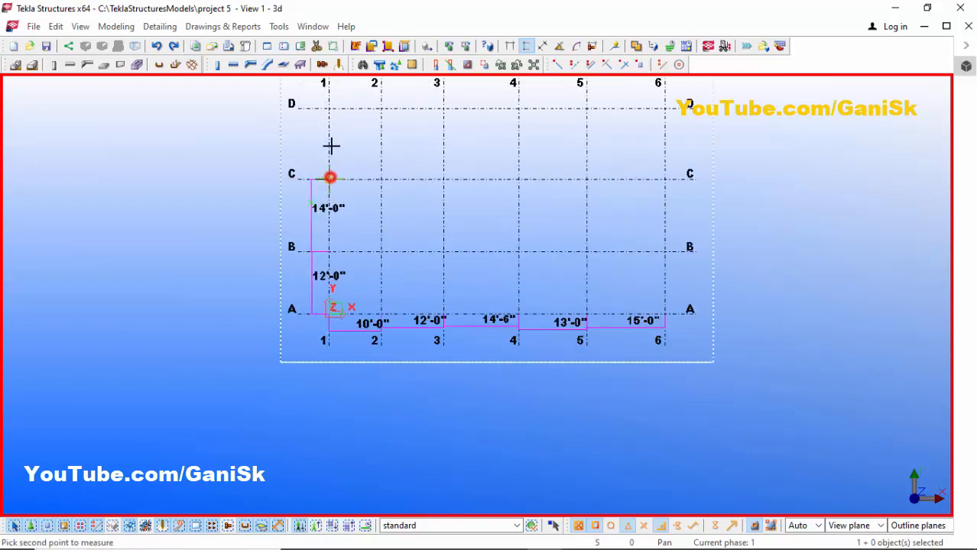
{"action": "left_click", "coordinate": [324, 107]}
{"action": "left_click", "coordinate": [321, 151]}
{"action": "scroll", "coordinate": [338, 202], "scroll_direction": "down", "scroll_amount": 2}
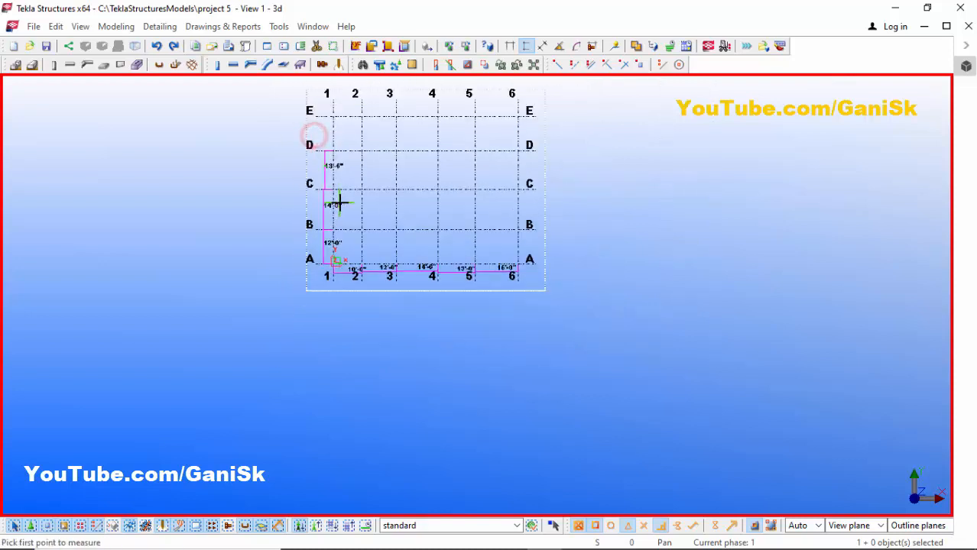
{"action": "scroll", "coordinate": [335, 176], "scroll_direction": "up", "scroll_amount": 2}
{"action": "left_click", "coordinate": [334, 146]}
{"action": "left_click", "coordinate": [327, 93]}
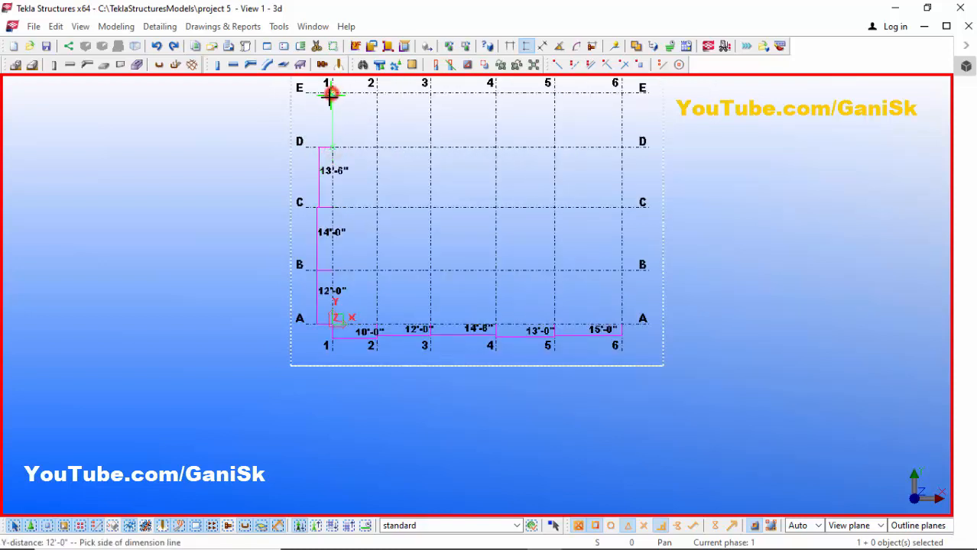
{"action": "left_click", "coordinate": [320, 105]}
{"action": "right_click", "coordinate": [361, 104]}
{"action": "left_click", "coordinate": [376, 113]}
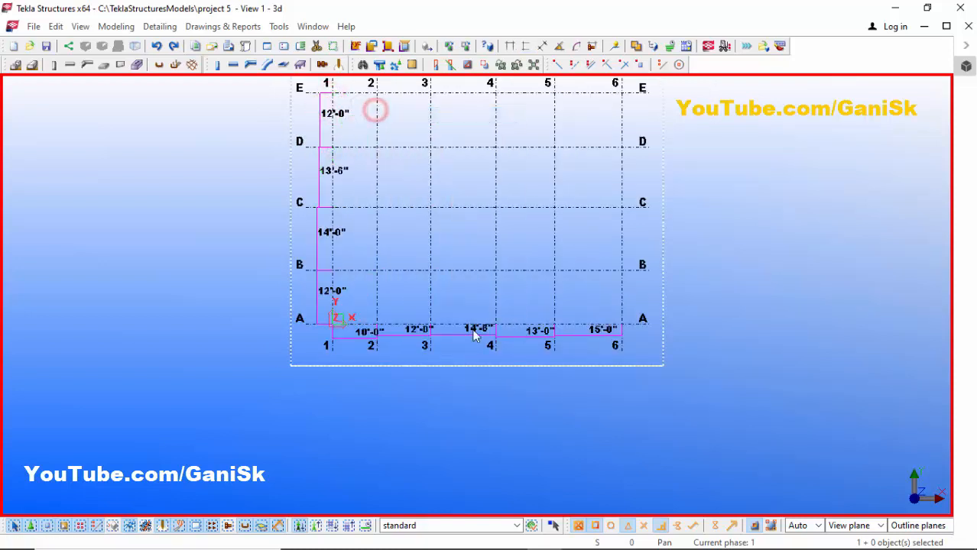
Open the grid properties and compare the X and Y coordinates with the dimensions measured along lines A and 1
{"action": "scroll", "coordinate": [474, 338], "scroll_direction": "up", "scroll_amount": 2}
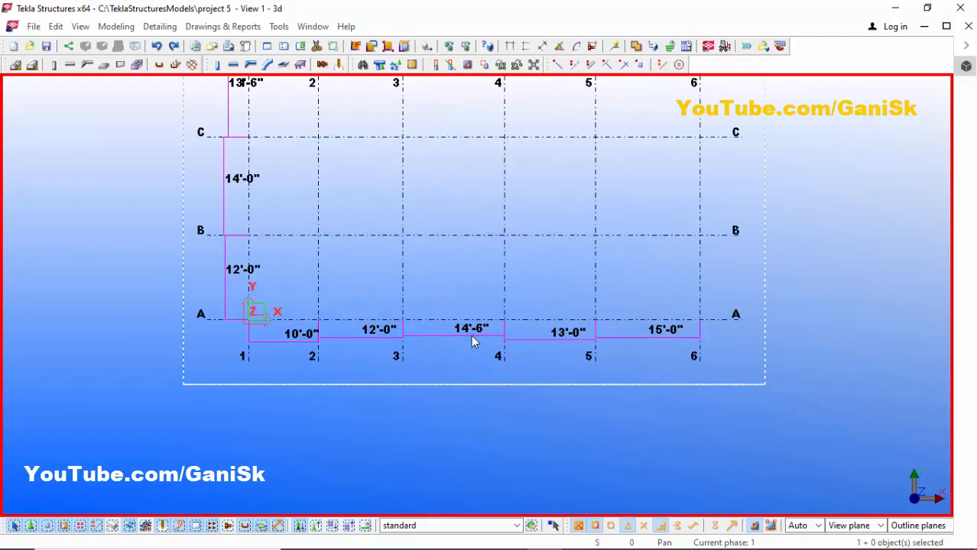
{"action": "double_click", "coordinate": [503, 283]}
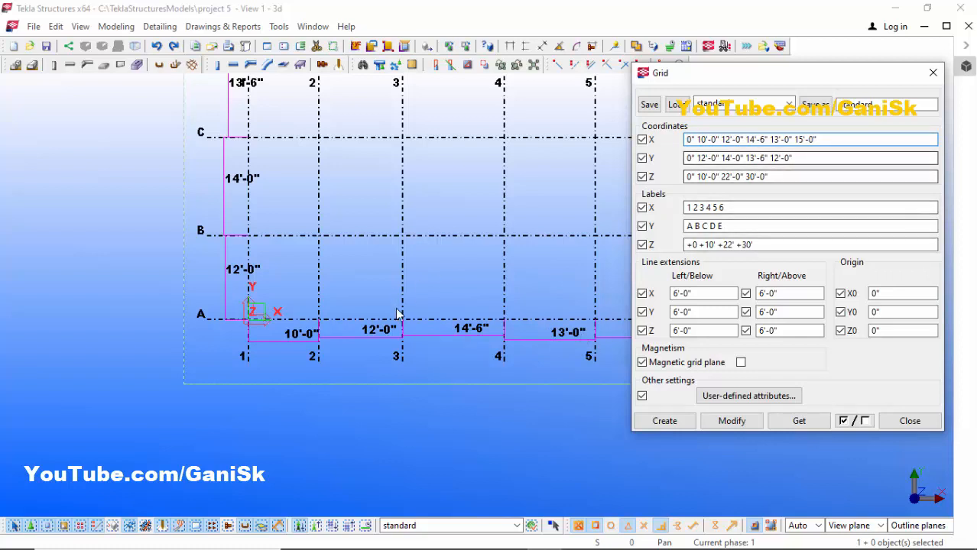
{"action": "scroll", "coordinate": [399, 320], "scroll_direction": "down", "scroll_amount": 5}
{"action": "scroll", "coordinate": [432, 306], "scroll_direction": "up", "scroll_amount": 10}
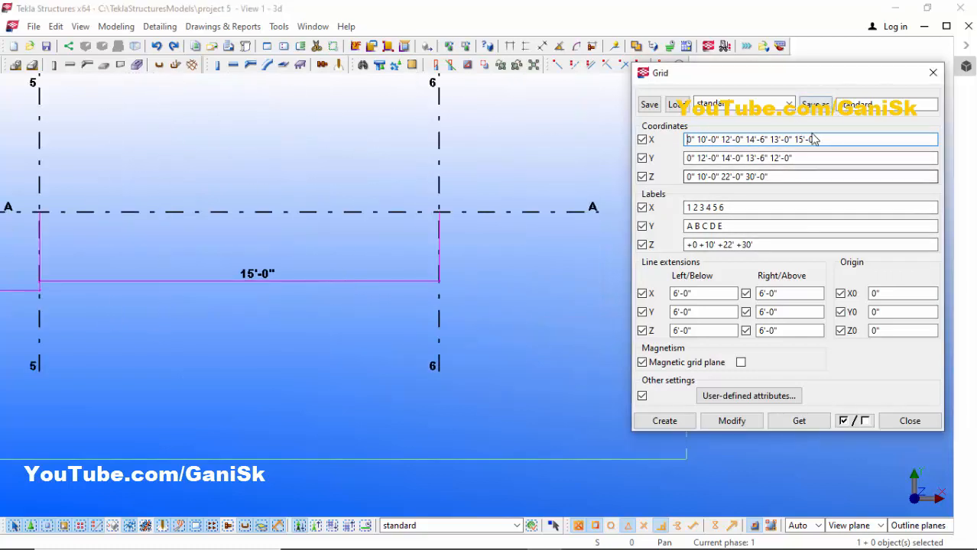
{"action": "scroll", "coordinate": [333, 361], "scroll_direction": "down", "scroll_amount": 10}
{"action": "scroll", "coordinate": [191, 358], "scroll_direction": "up", "scroll_amount": 8}
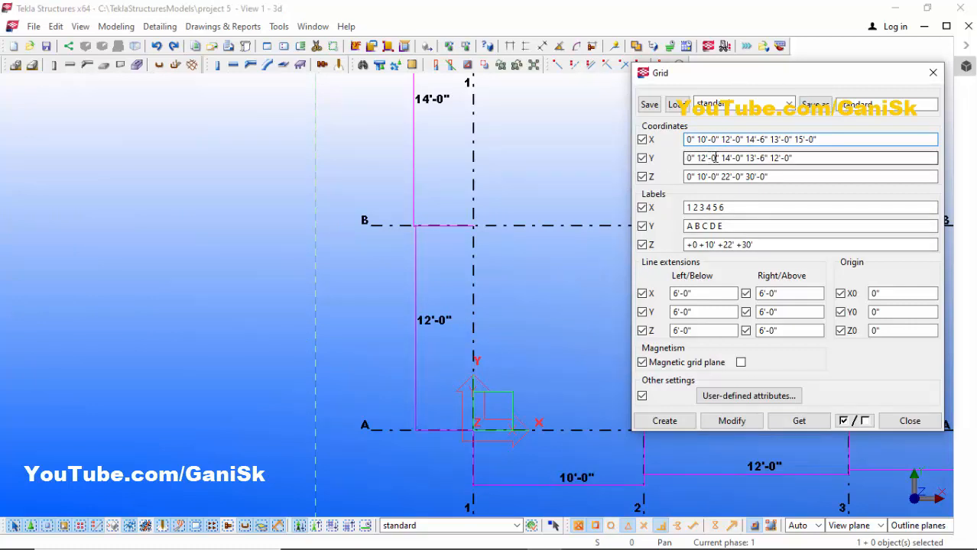
{"action": "scroll", "coordinate": [426, 198], "scroll_direction": "down", "scroll_amount": 8}
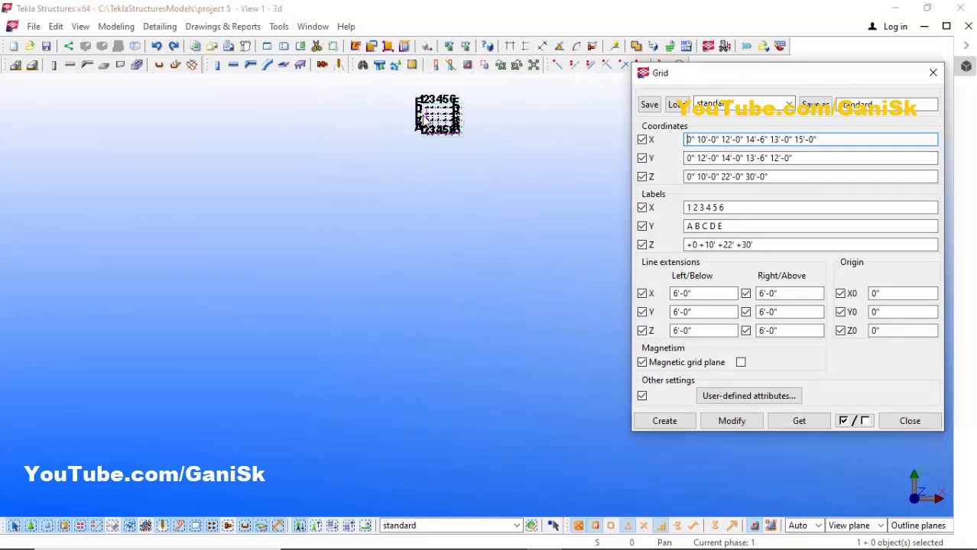
{"action": "scroll", "coordinate": [432, 98], "scroll_direction": "up", "scroll_amount": 2}
{"action": "scroll", "coordinate": [433, 97], "scroll_direction": "up", "scroll_amount": 6}
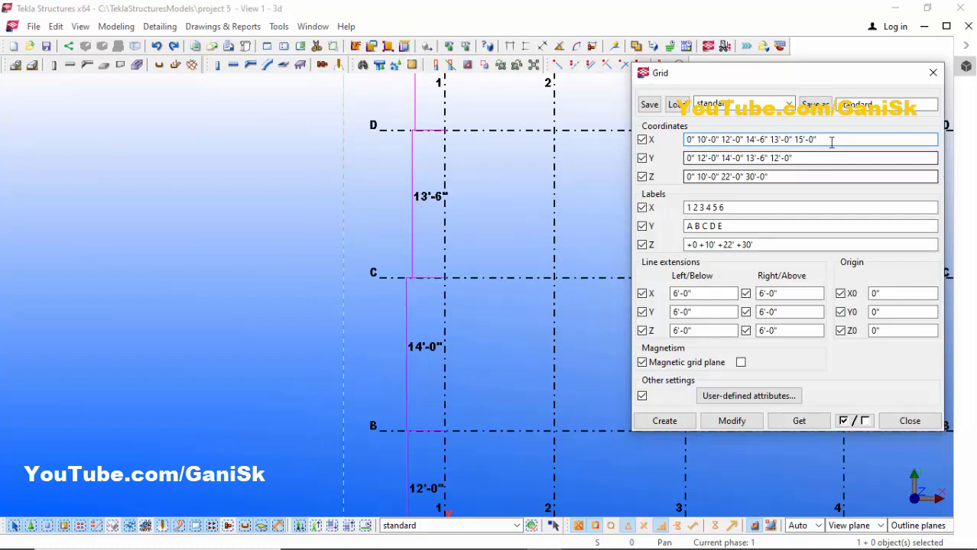
{"action": "scroll", "coordinate": [445, 157], "scroll_direction": "down", "scroll_amount": 2}
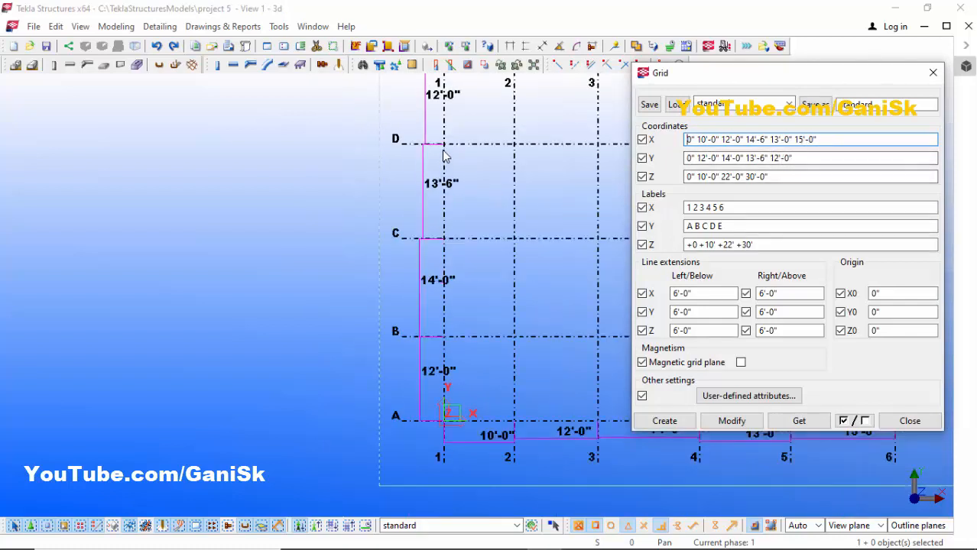
{"action": "scroll", "coordinate": [444, 110], "scroll_direction": "up", "scroll_amount": 1}
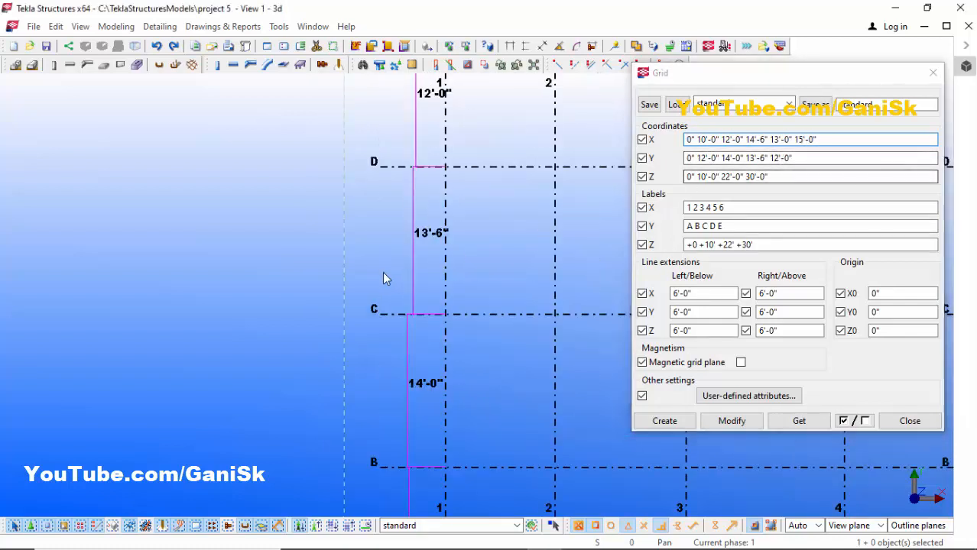
{"action": "scroll", "coordinate": [384, 276], "scroll_direction": "down", "scroll_amount": 5}
{"action": "scroll", "coordinate": [469, 264], "scroll_direction": "up", "scroll_amount": 5}
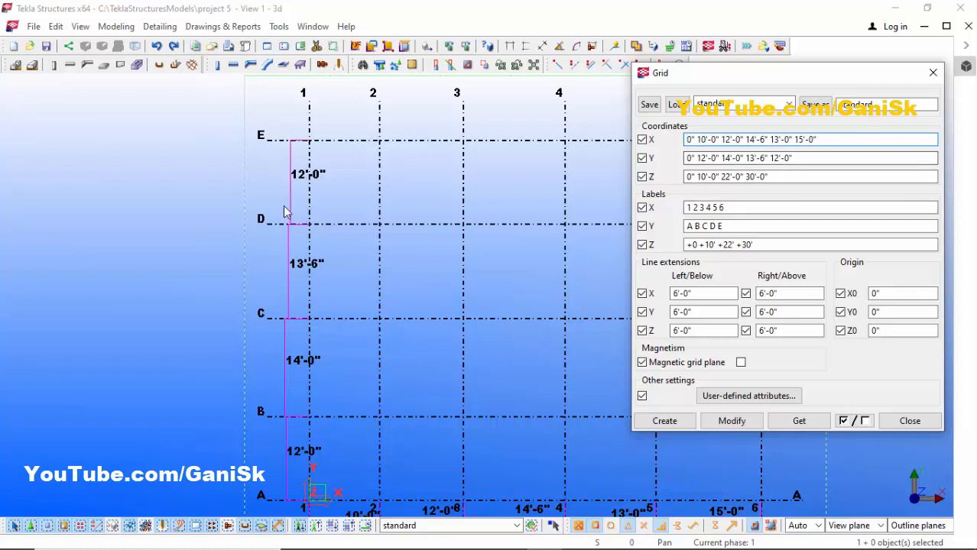
{"action": "scroll", "coordinate": [482, 416], "scroll_direction": "down", "scroll_amount": 5}
{"action": "scroll", "coordinate": [451, 371], "scroll_direction": "up", "scroll_amount": 5}
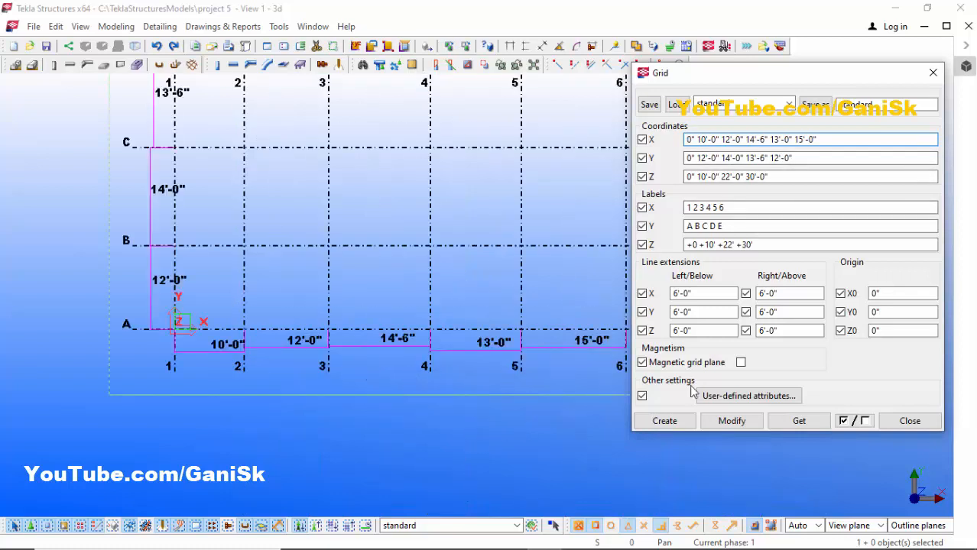
Close the grid properties, redraw the view to clear the measured dimensions, and switch it from plan to 3D
{"action": "left_click", "coordinate": [933, 72]}
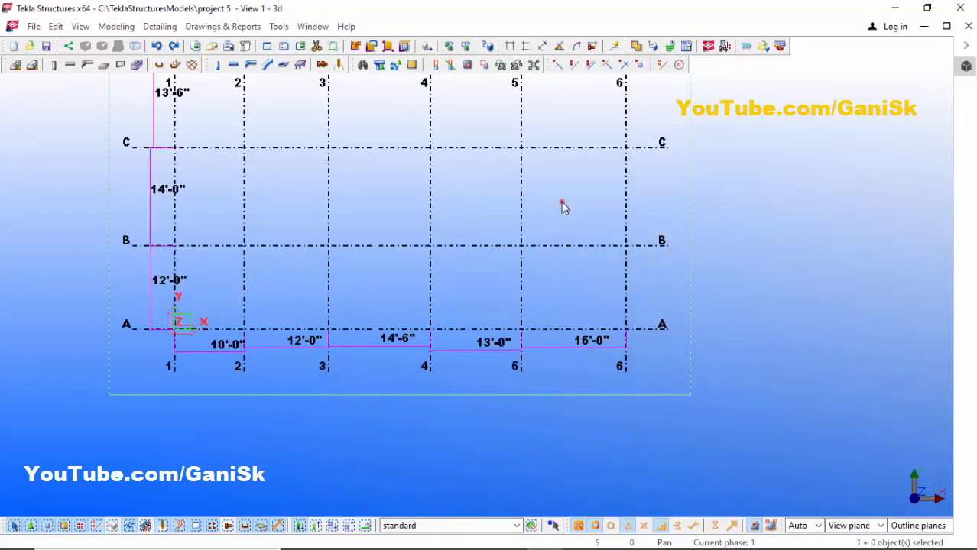
{"action": "right_click", "coordinate": [562, 206]}
{"action": "left_click", "coordinate": [588, 261]}
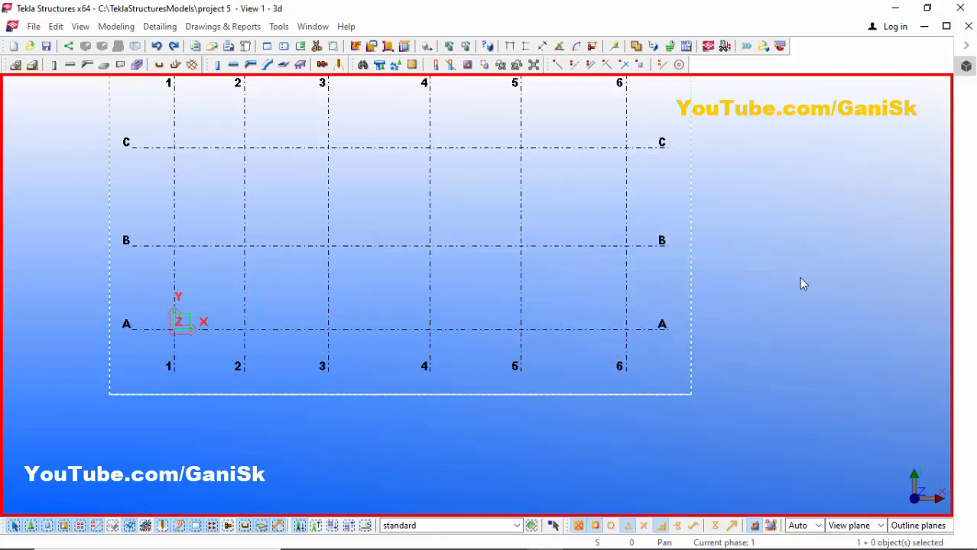
{"action": "key", "text": "ctrl+p"}
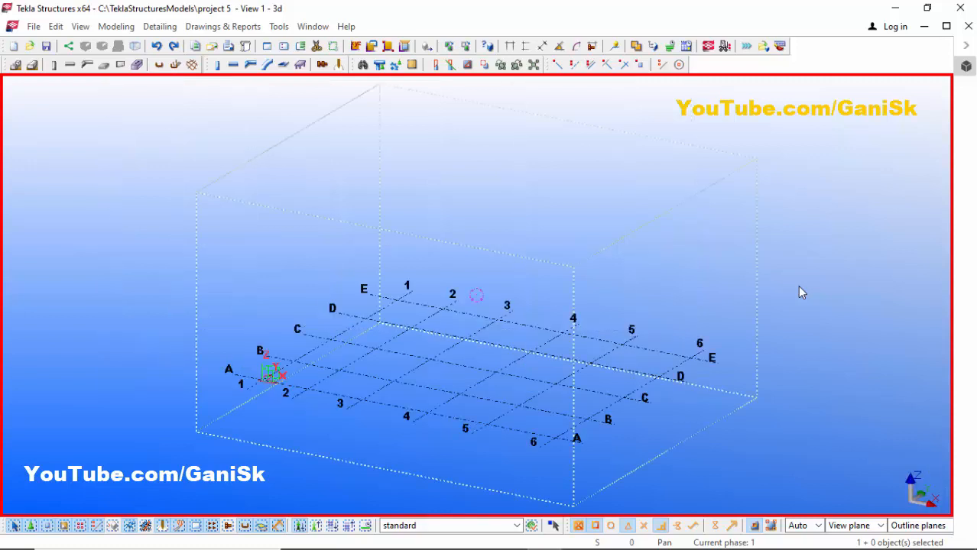
Create views along all lines of the selected grid, using the standard plan and elevation view settings
{"action": "scroll", "coordinate": [528, 405], "scroll_direction": "down", "scroll_amount": 1}
{"action": "scroll", "coordinate": [528, 406], "scroll_direction": "up", "scroll_amount": 2}
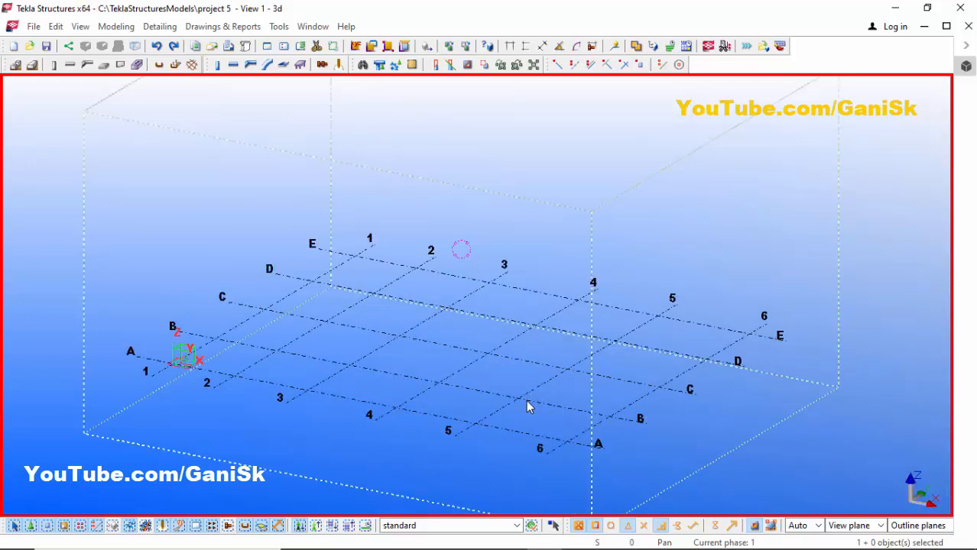
{"action": "left_click", "coordinate": [498, 413]}
{"action": "right_click", "coordinate": [498, 408]}
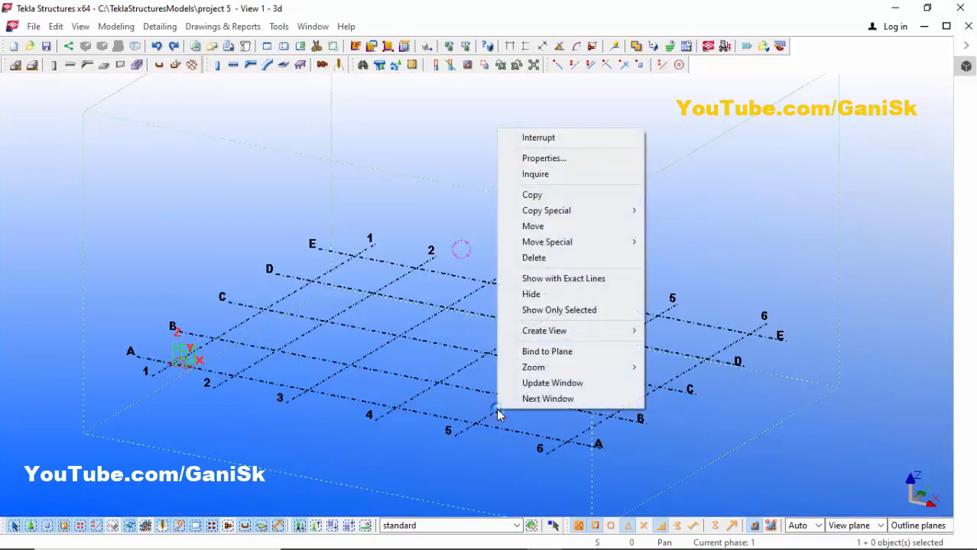
{"action": "left_click", "coordinate": [581, 329]}
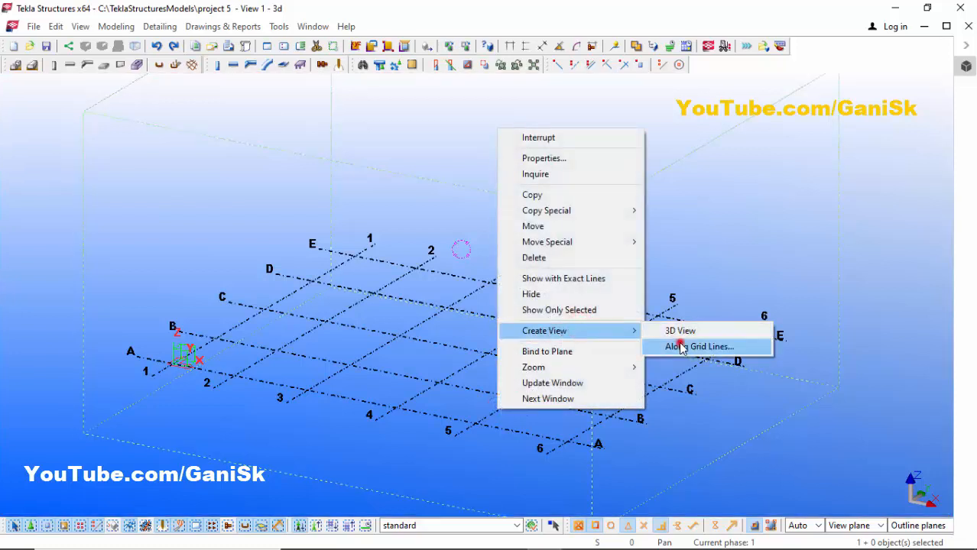
{"action": "left_click", "coordinate": [680, 346]}
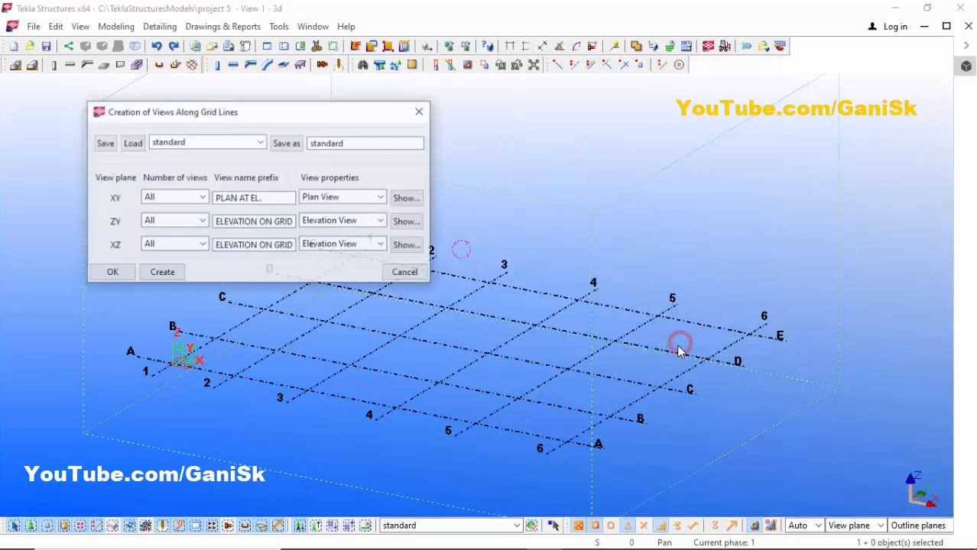
{"action": "left_click", "coordinate": [162, 274]}
{"action": "left_click", "coordinate": [111, 273]}
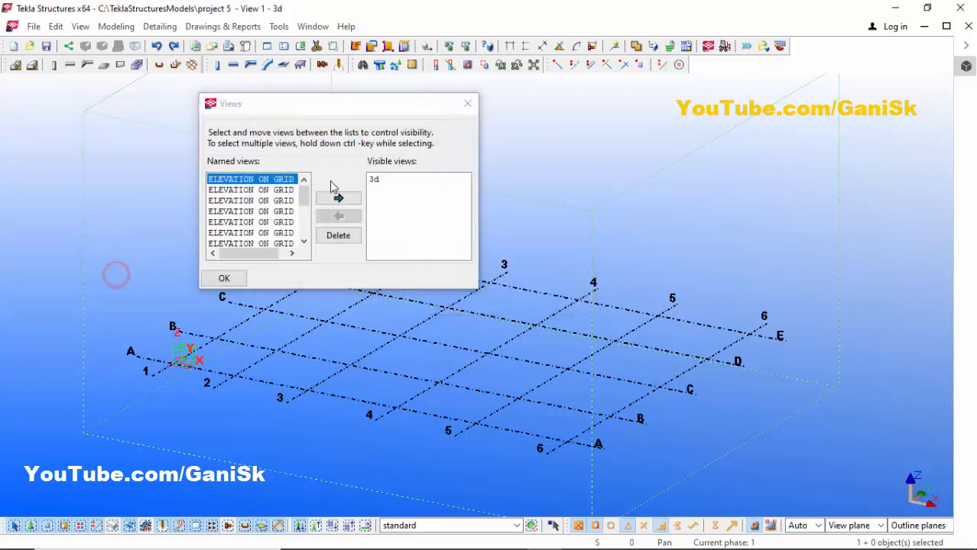
Widen the views list and review the named elevation and plan views created along the grid lines
{"action": "left_click_drag", "start_coordinate": [481, 152], "coordinate": [715, 152]}
{"action": "scroll", "coordinate": [275, 220], "scroll_direction": "down", "scroll_amount": 1}
{"action": "scroll", "coordinate": [276, 221], "scroll_direction": "down", "scroll_amount": 2}
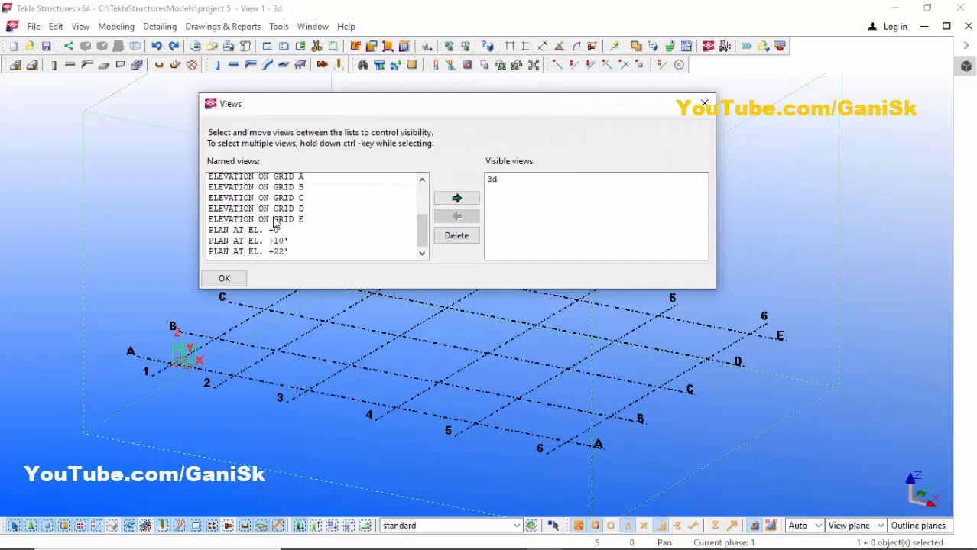
{"action": "scroll", "coordinate": [276, 223], "scroll_direction": "up", "scroll_amount": 3}
{"action": "scroll", "coordinate": [277, 224], "scroll_direction": "down", "scroll_amount": 3}
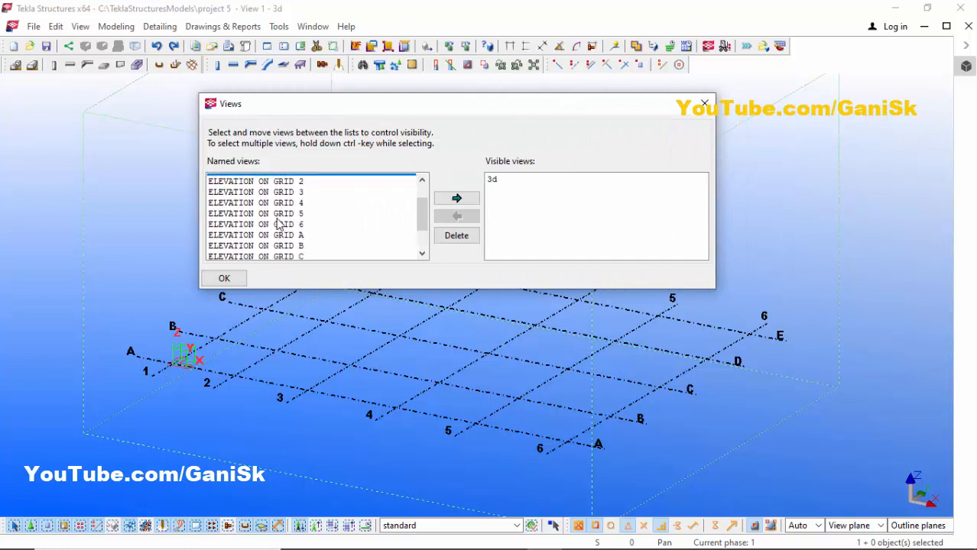
{"action": "left_click_drag", "start_coordinate": [378, 112], "coordinate": [574, 105]}
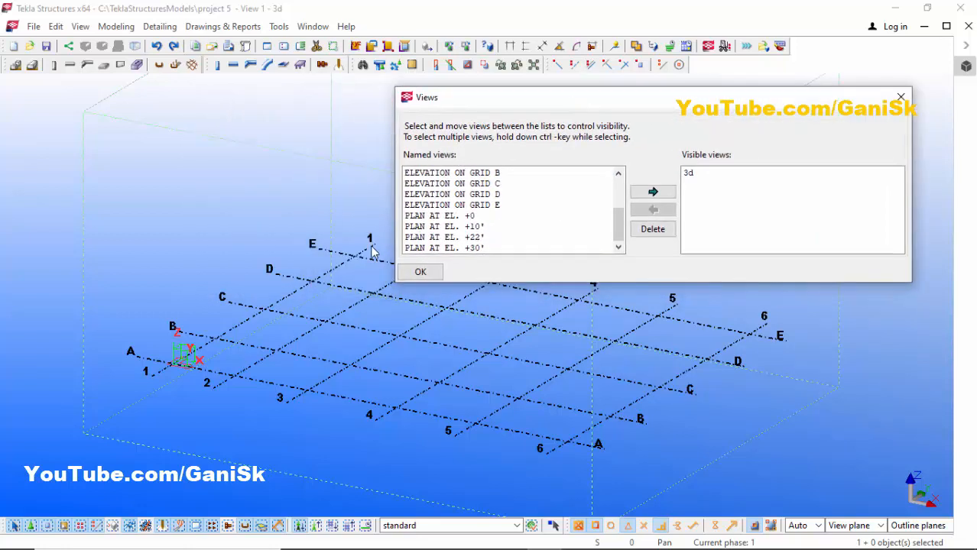
{"action": "scroll", "coordinate": [459, 229], "scroll_direction": "up", "scroll_amount": 3}
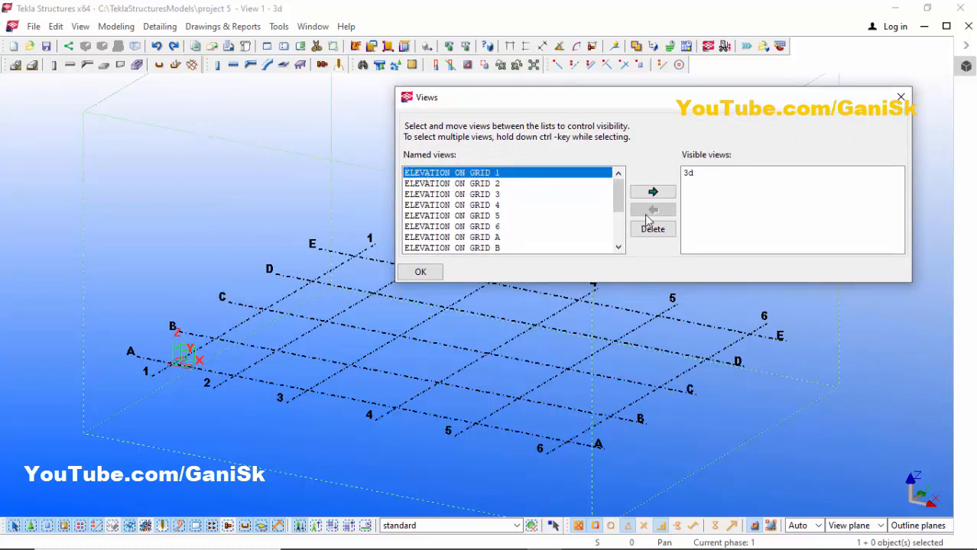
Make the ELEVATION ON GRID 1 view visible, close the views list, and examine the level lines
{"action": "left_click", "coordinate": [653, 192]}
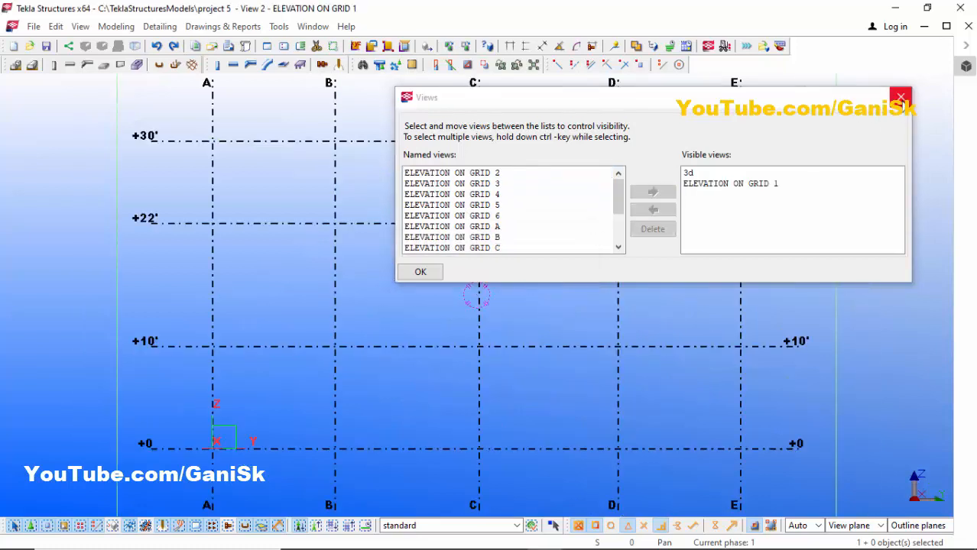
{"action": "left_click", "coordinate": [901, 98]}
{"action": "scroll", "coordinate": [493, 272], "scroll_direction": "down", "scroll_amount": 2}
{"action": "scroll", "coordinate": [260, 389], "scroll_direction": "up", "scroll_amount": 2}
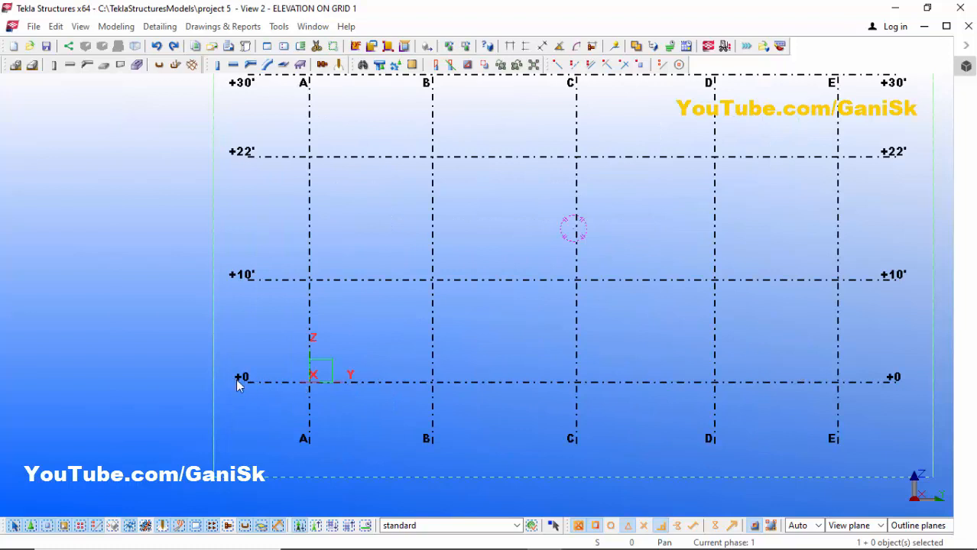
{"action": "scroll", "coordinate": [308, 287], "scroll_direction": "down", "scroll_amount": 1}
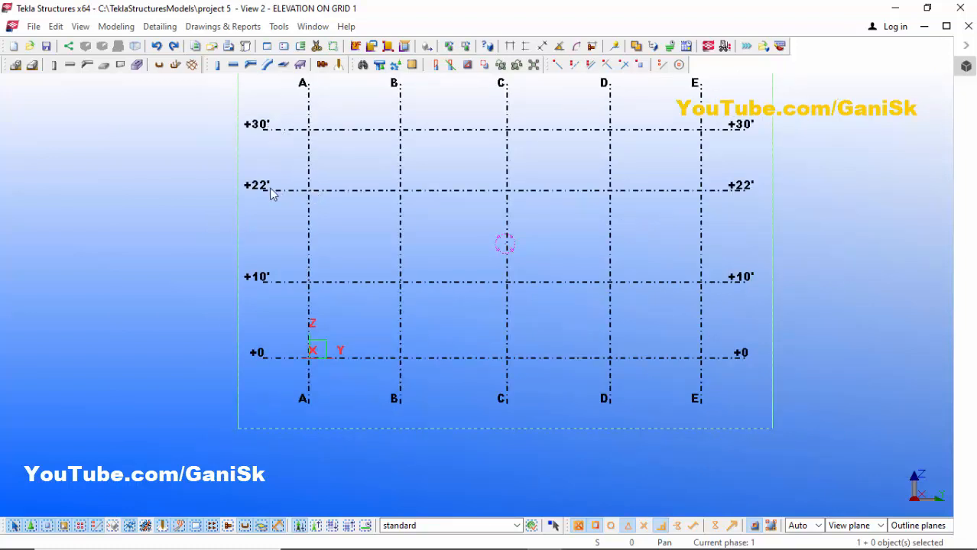
Open the grid properties from the elevation view, check the Z coordinates against the level labels, and close them
{"action": "double_click", "coordinate": [306, 280]}
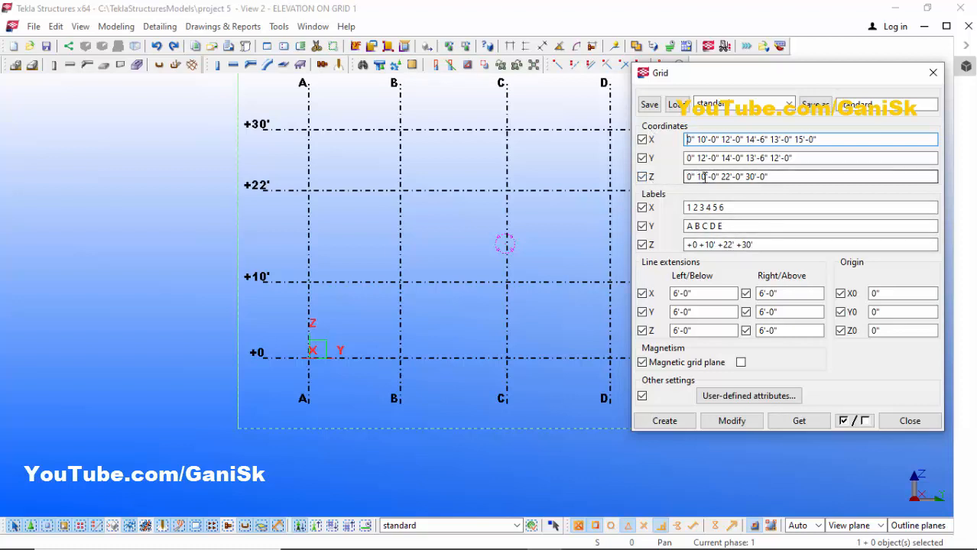
{"action": "left_click", "coordinate": [933, 73]}
{"action": "left_click", "coordinate": [208, 218]}
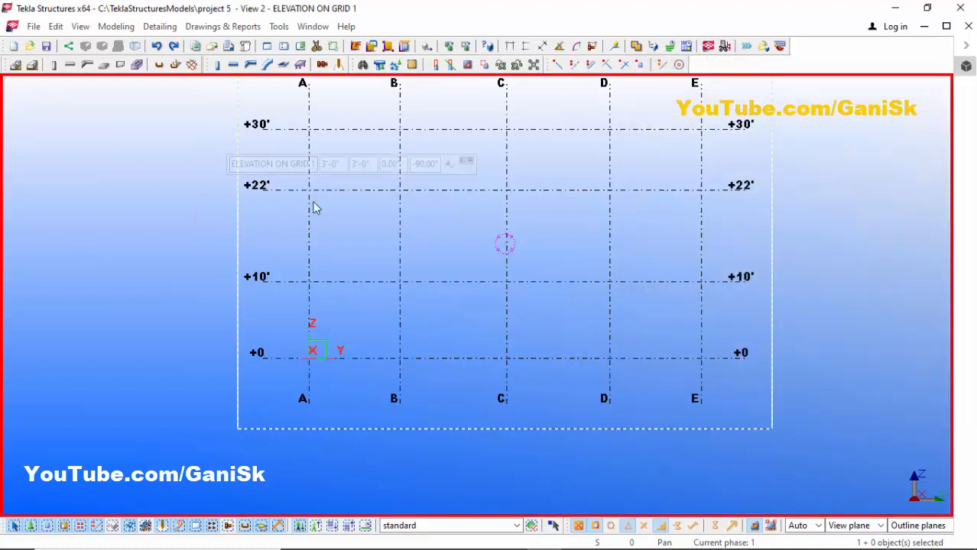
Measure the vertical distances from level +0 to +10' and from +0 to +22' along grid line A
{"action": "left_click", "coordinate": [526, 47]}
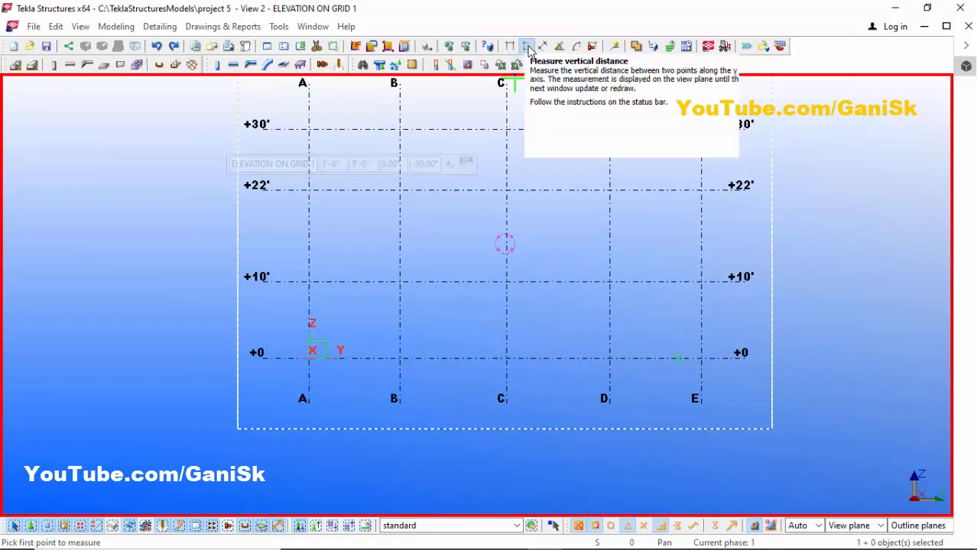
{"action": "left_click", "coordinate": [310, 355]}
{"action": "left_click", "coordinate": [310, 282]}
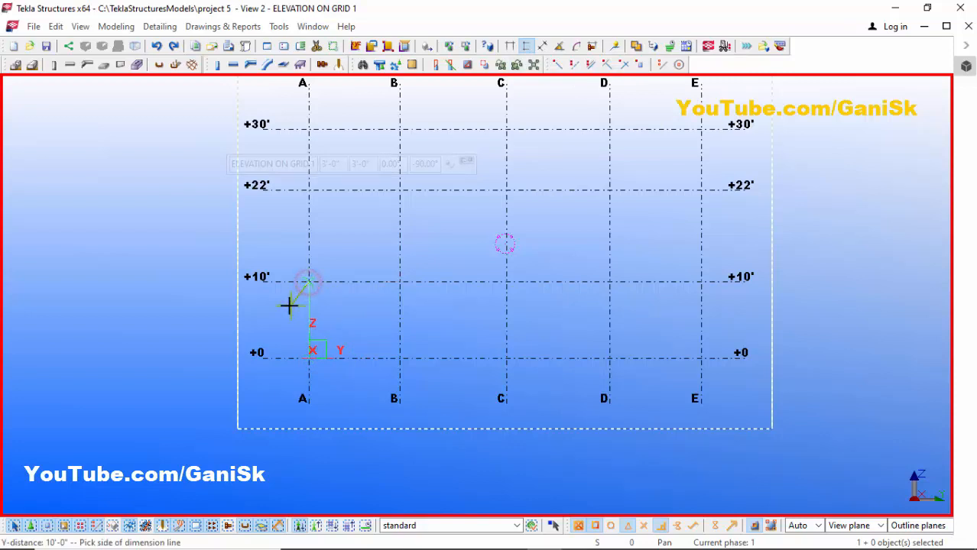
{"action": "left_click", "coordinate": [289, 305]}
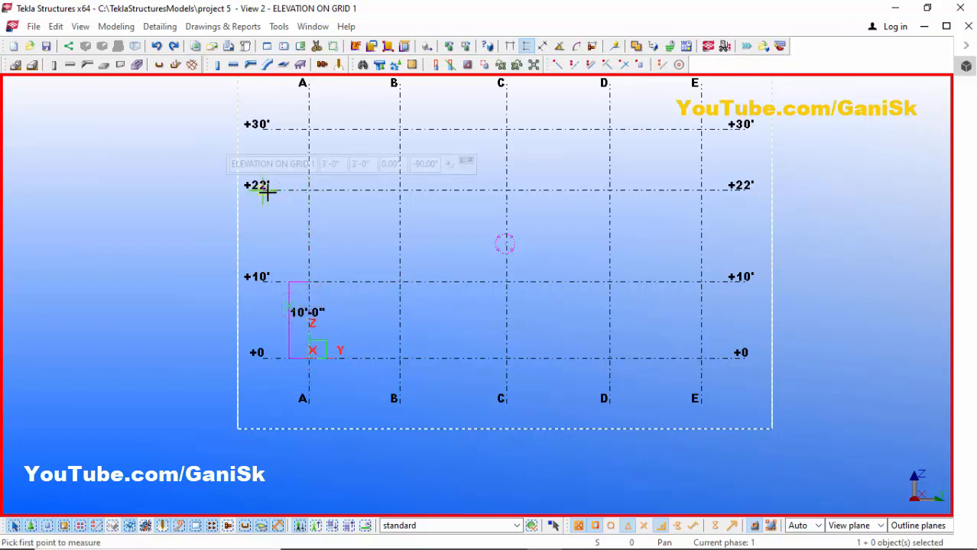
{"action": "left_click", "coordinate": [309, 358]}
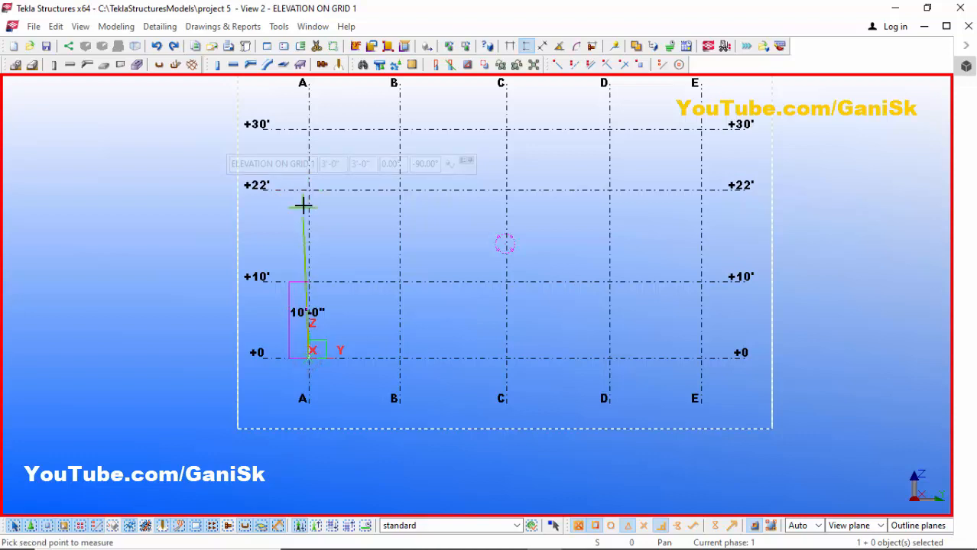
{"action": "left_click", "coordinate": [308, 191]}
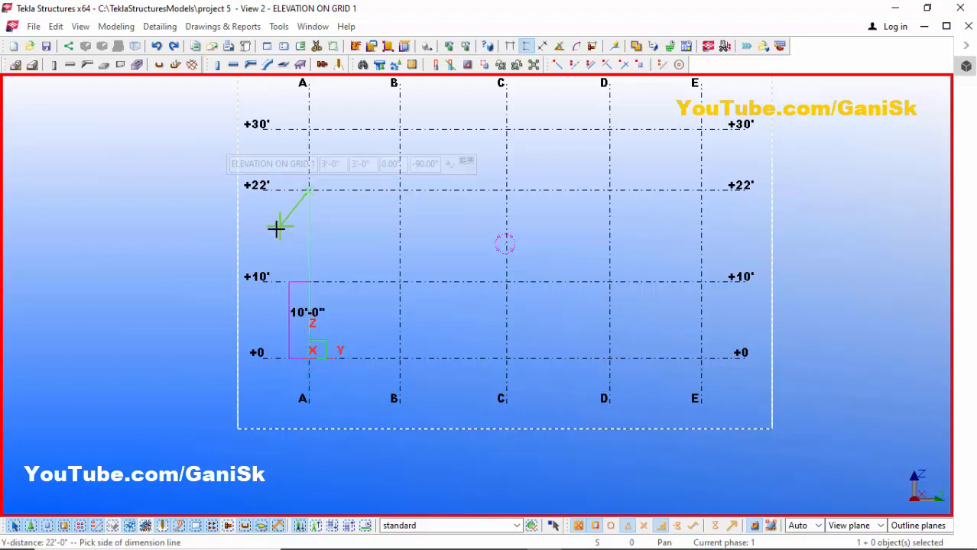
{"action": "left_click", "coordinate": [275, 228]}
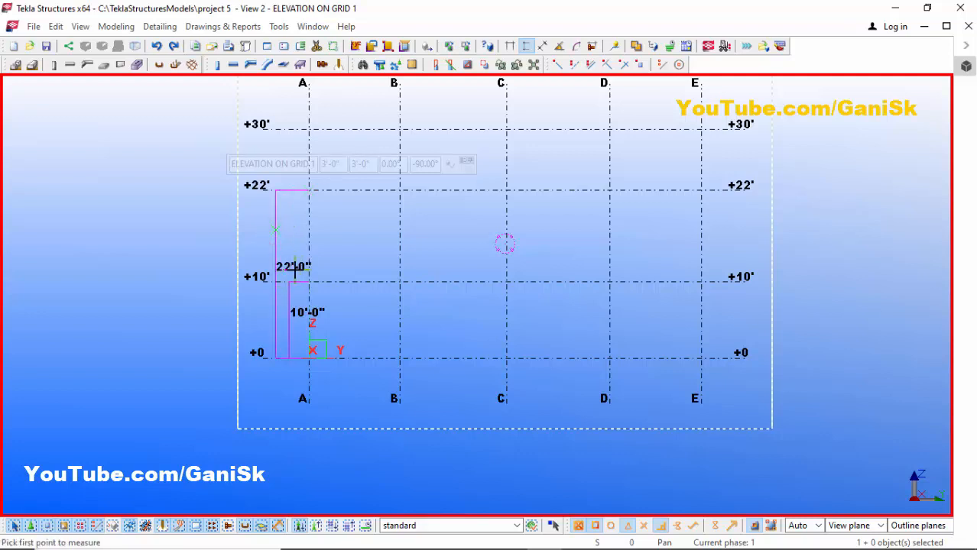
Measure the vertical distance from level +0 to +30' along grid line A, and end the measuring command
{"action": "scroll", "coordinate": [296, 269], "scroll_direction": "down", "scroll_amount": 2}
{"action": "scroll", "coordinate": [304, 201], "scroll_direction": "up", "scroll_amount": 1}
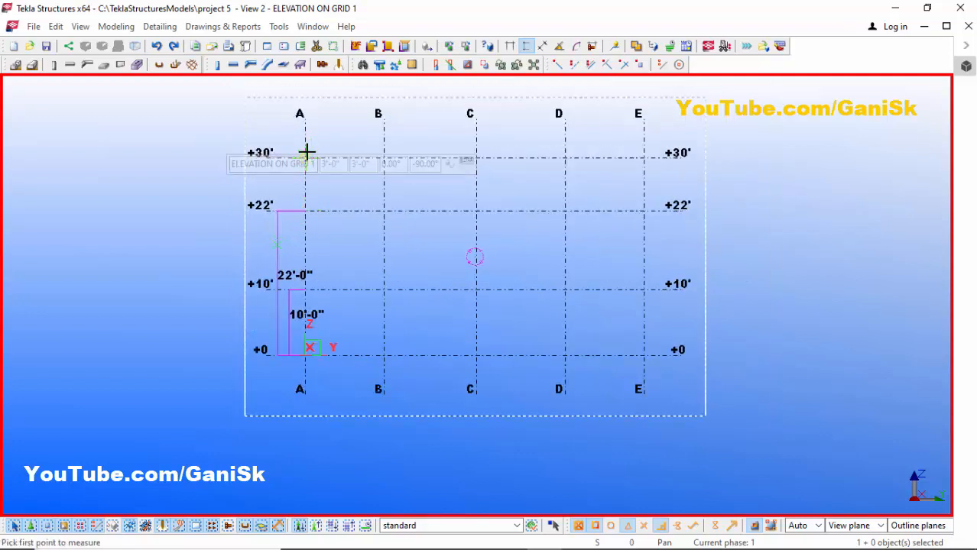
{"action": "left_click", "coordinate": [304, 355]}
{"action": "scroll", "coordinate": [297, 186], "scroll_direction": "down", "scroll_amount": 2}
{"action": "scroll", "coordinate": [297, 199], "scroll_direction": "up", "scroll_amount": 3}
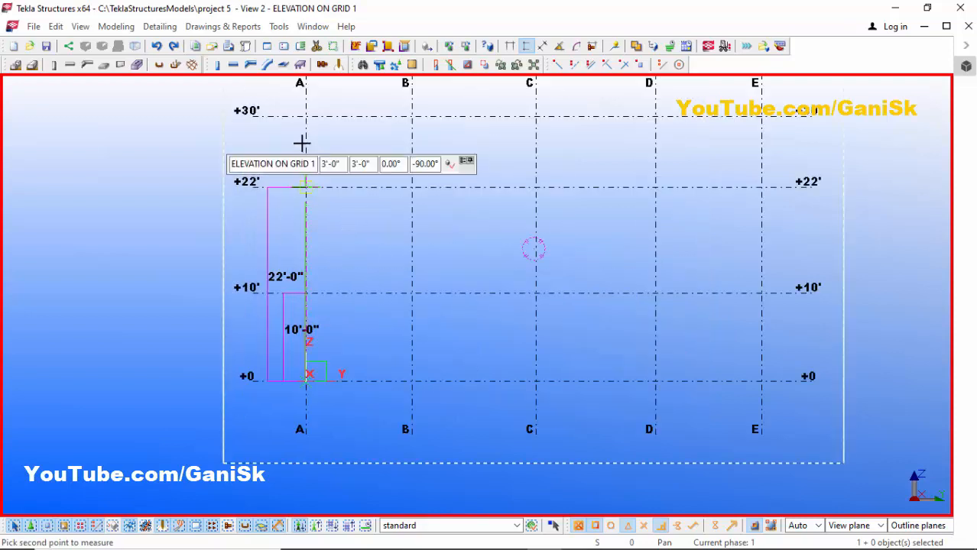
{"action": "left_click", "coordinate": [306, 116]}
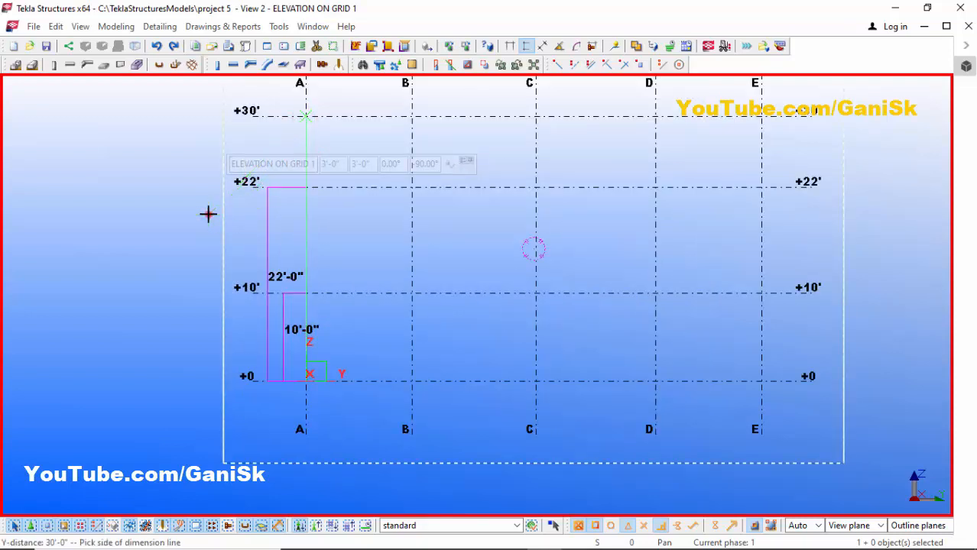
{"action": "left_click", "coordinate": [208, 214]}
{"action": "right_click", "coordinate": [138, 205]}
{"action": "left_click", "coordinate": [152, 216]}
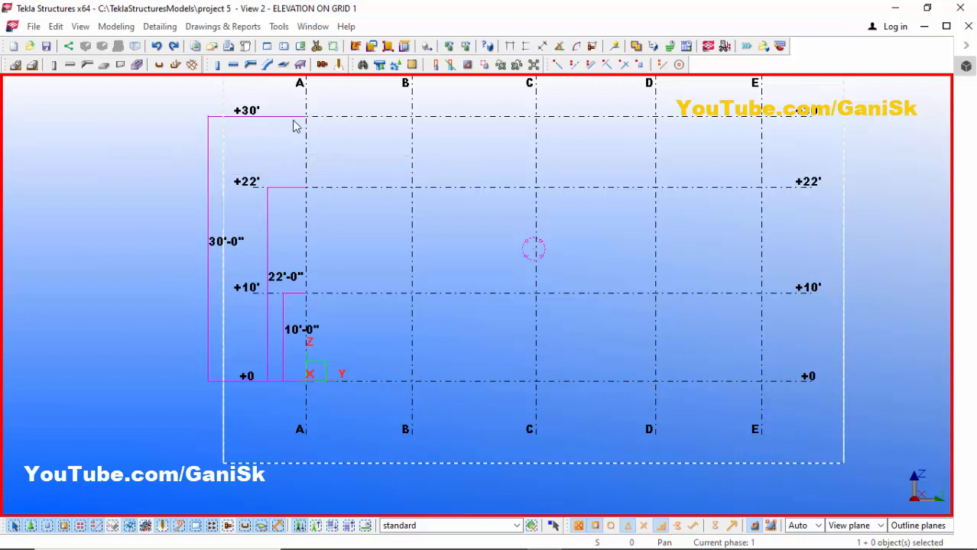
Redraw the grid 1 elevation view to clear the level dimensions
{"action": "scroll", "coordinate": [310, 176], "scroll_direction": "down", "scroll_amount": 2}
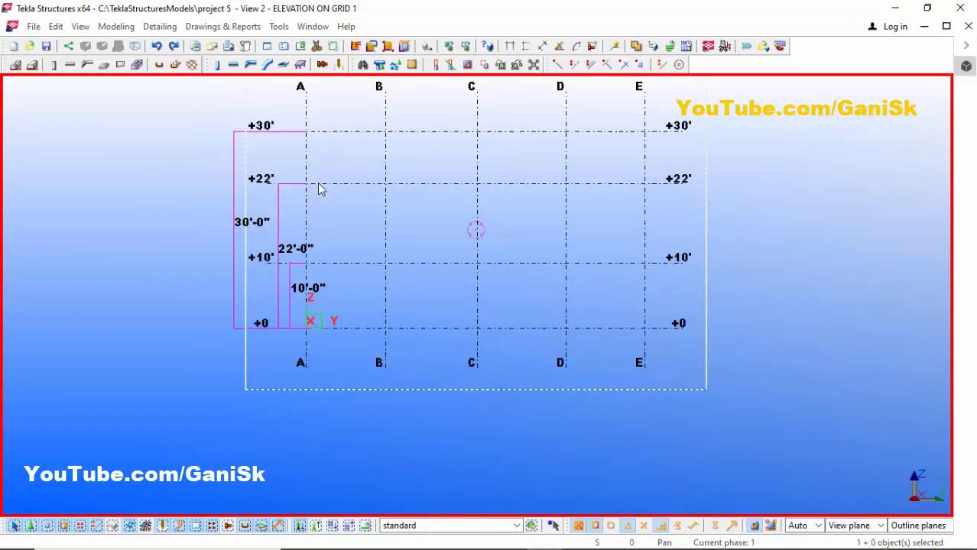
{"action": "scroll", "coordinate": [321, 174], "scroll_direction": "up", "scroll_amount": 2}
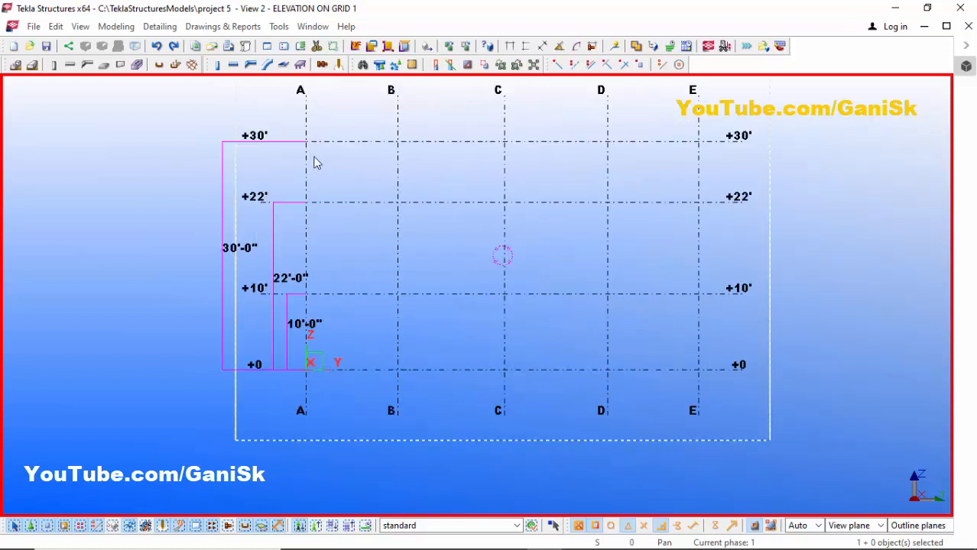
{"action": "left_click", "coordinate": [150, 193]}
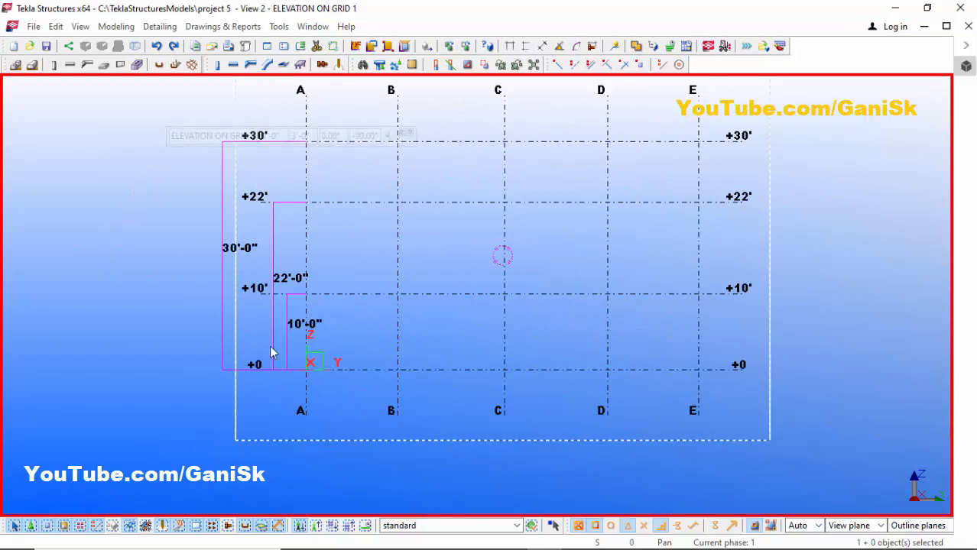
{"action": "right_click", "coordinate": [150, 193]}
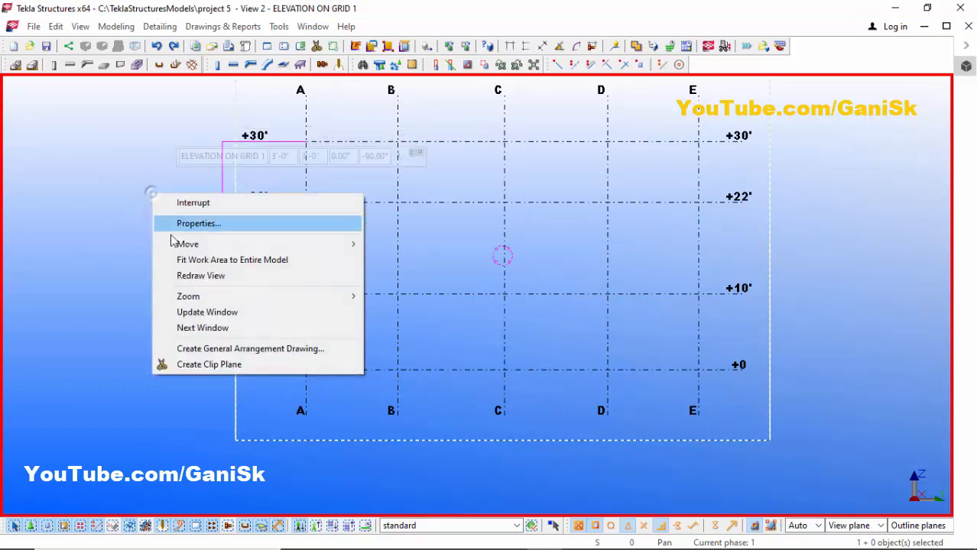
{"action": "left_click", "coordinate": [189, 274]}
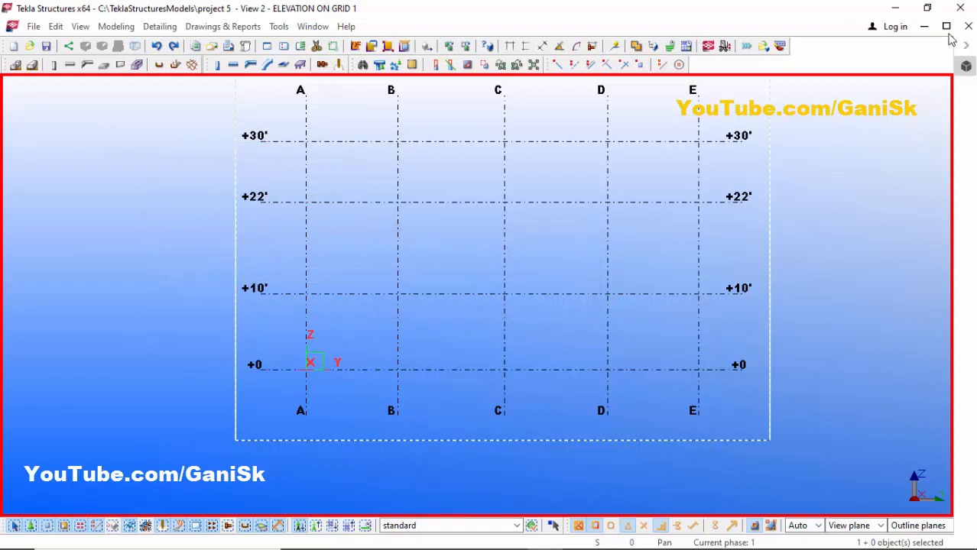
Bring the 3d view to the front from the list of visible views, and close the list
{"action": "left_click", "coordinate": [855, 171]}
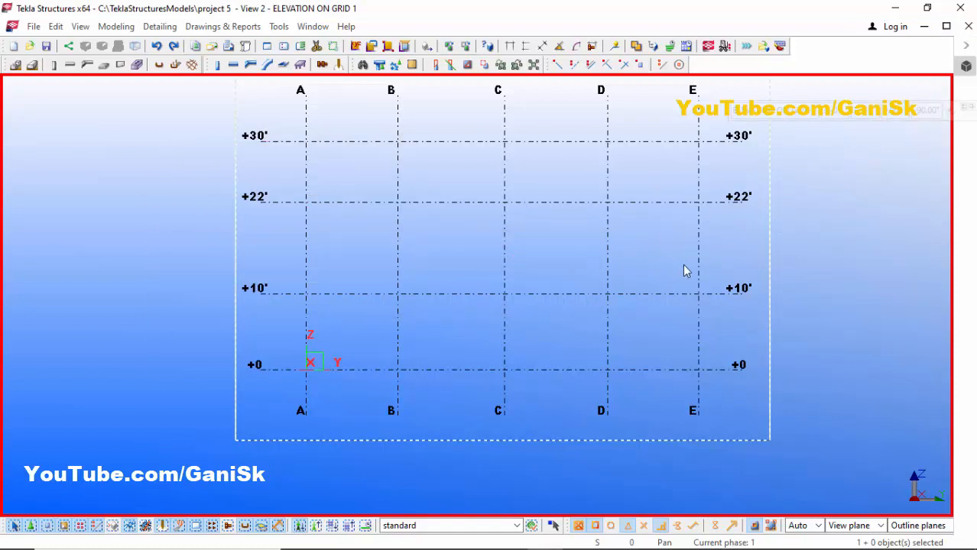
{"action": "key", "text": "ctrl+i"}
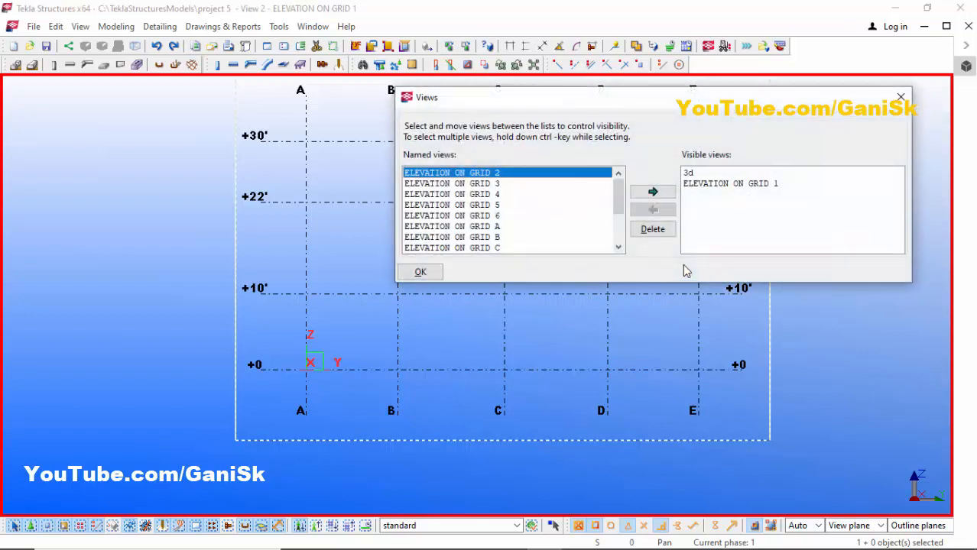
{"action": "left_click", "coordinate": [692, 174]}
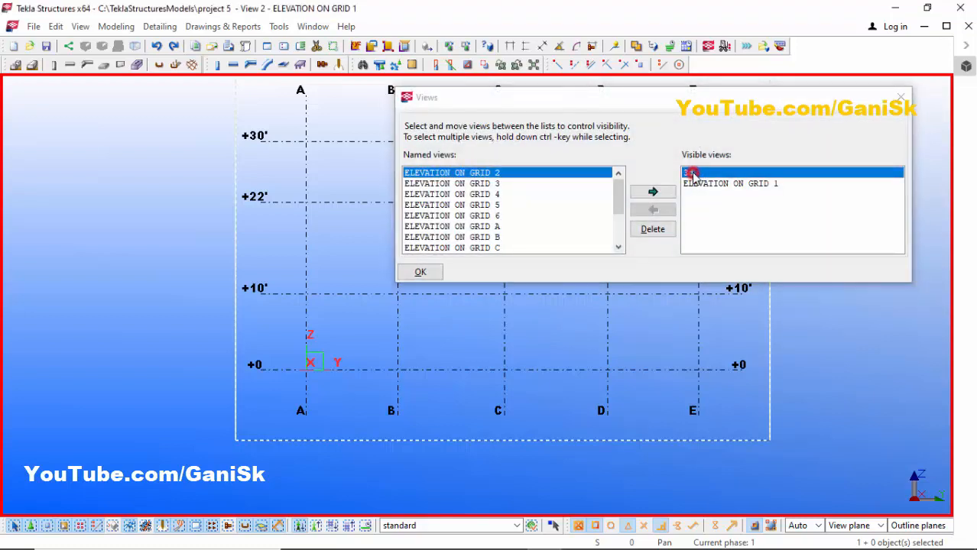
{"action": "left_click", "coordinate": [901, 98]}
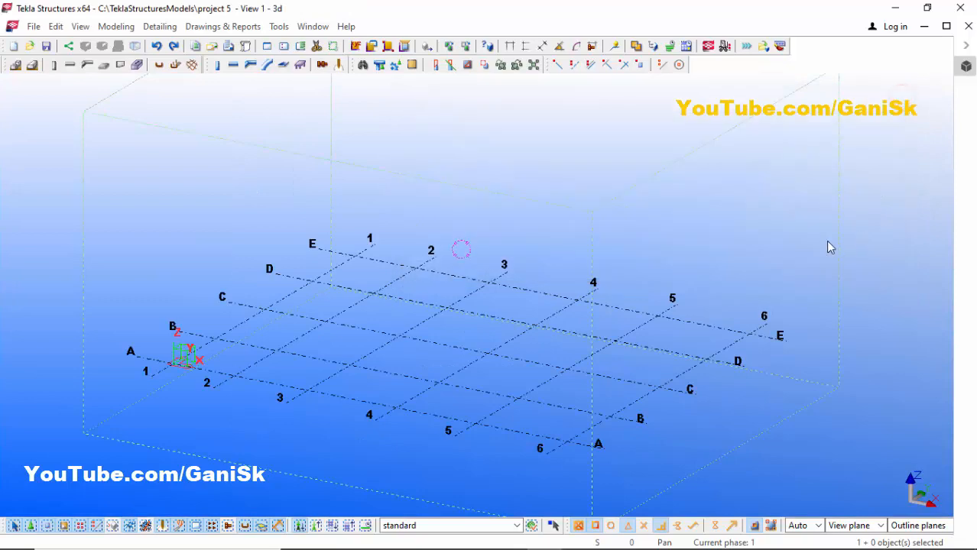
{"action": "scroll", "coordinate": [827, 241], "scroll_direction": "down", "scroll_amount": 4}
{"action": "scroll", "coordinate": [692, 263], "scroll_direction": "up", "scroll_amount": 4}
{"action": "scroll", "coordinate": [830, 252], "scroll_direction": "down", "scroll_amount": 3}
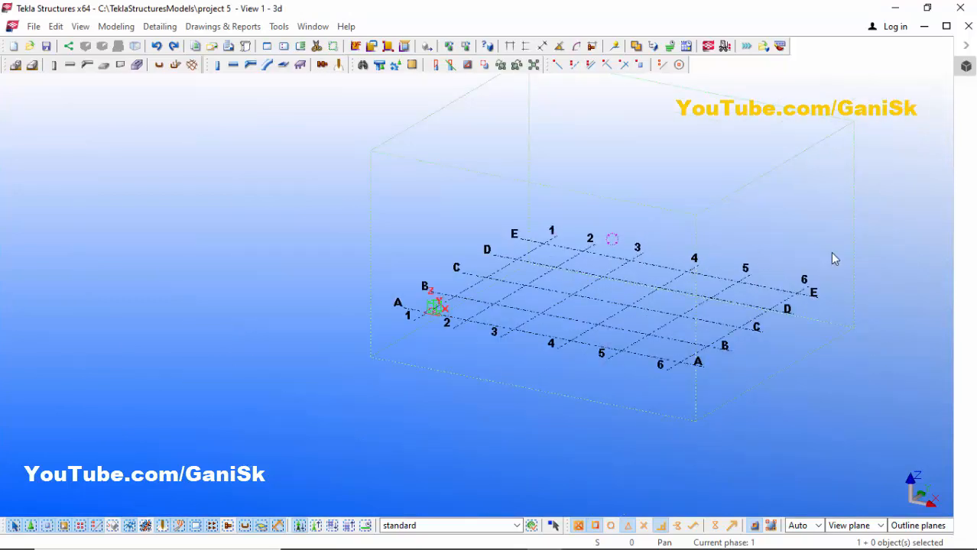
{"action": "scroll", "coordinate": [805, 260], "scroll_direction": "up", "scroll_amount": 4}
{"action": "scroll", "coordinate": [776, 254], "scroll_direction": "down", "scroll_amount": 1}
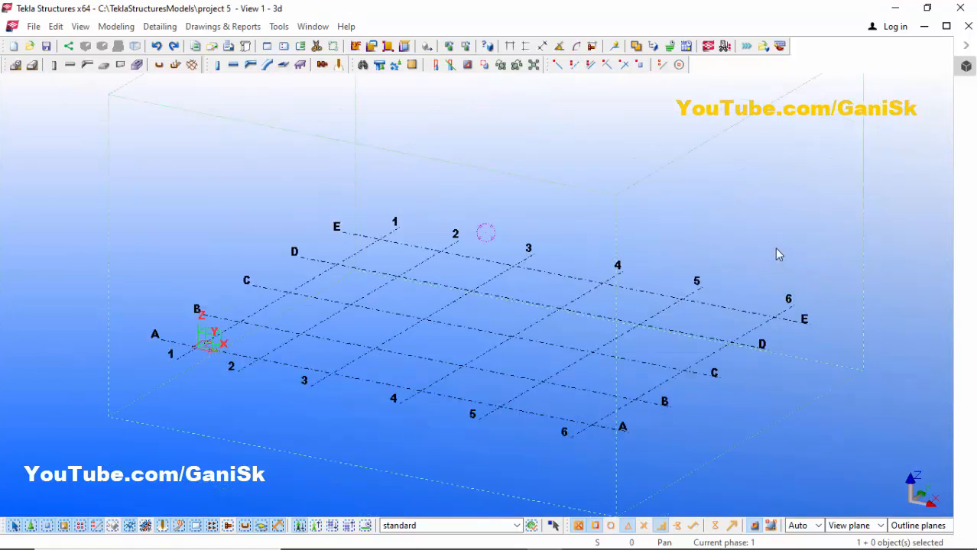